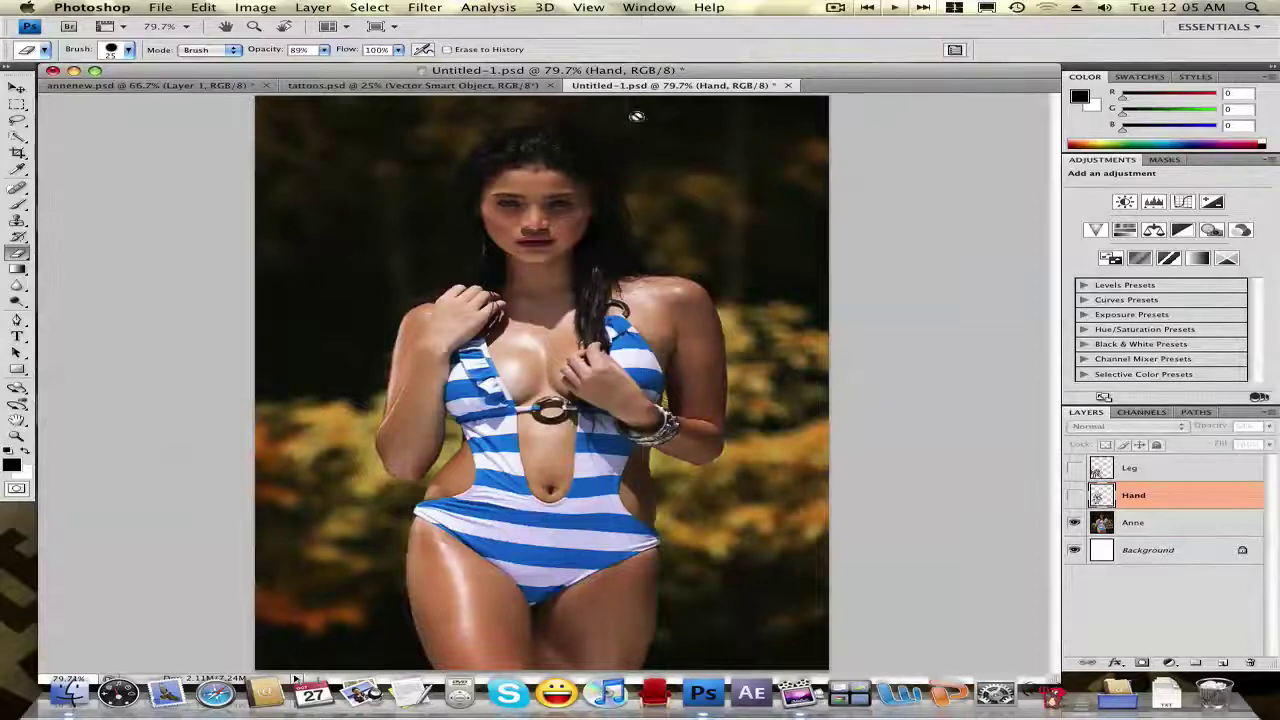
Check tattoos.psd, return to Untitled-1.psd, show the Hand tattoo layer and zoom in.
{"action": "left_click", "coordinate": [517, 88]}
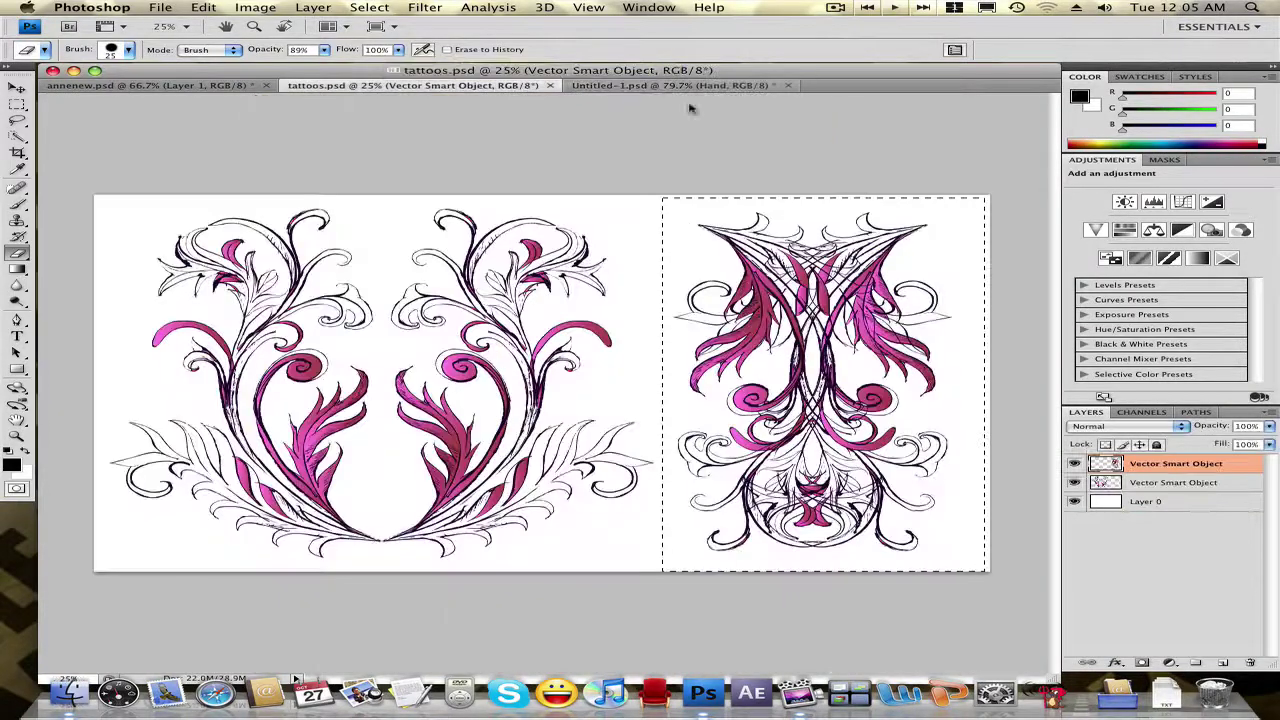
{"action": "left_click", "coordinate": [655, 88]}
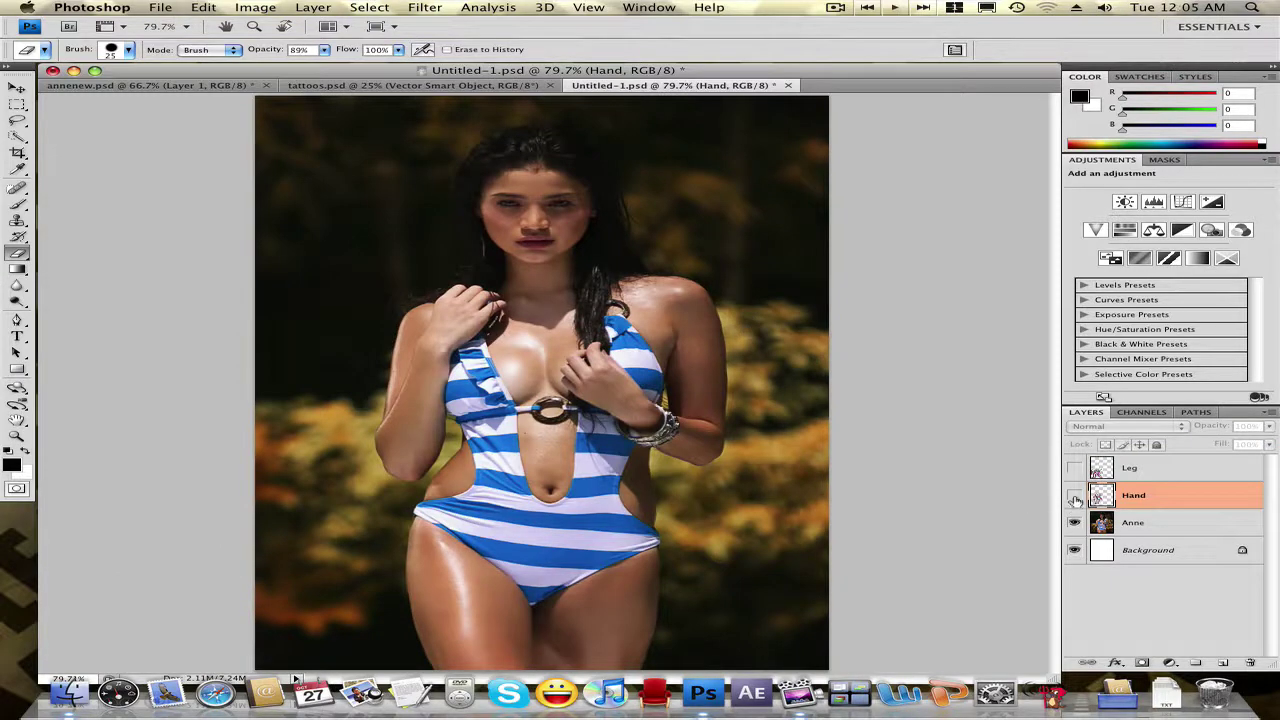
{"action": "left_click", "coordinate": [1074, 495]}
{"action": "key", "text": "super+plus"}
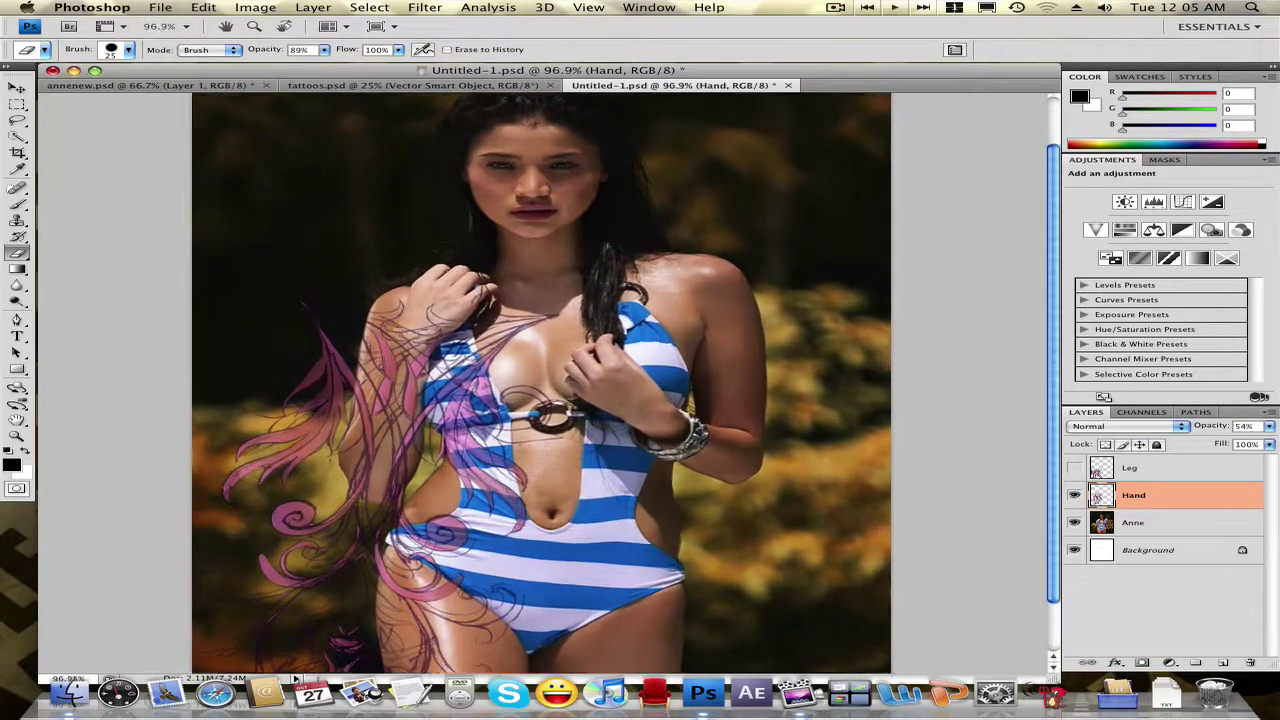
Set the eraser to 63 px and erase Hand strokes over the torso and strap.
{"action": "scroll", "coordinate": [466, 403], "scroll_direction": "up", "scroll_amount": 1}
{"action": "right_click", "coordinate": [478, 438]}
{"action": "left_click_drag", "start_coordinate": [545, 461], "coordinate": [557, 461]}
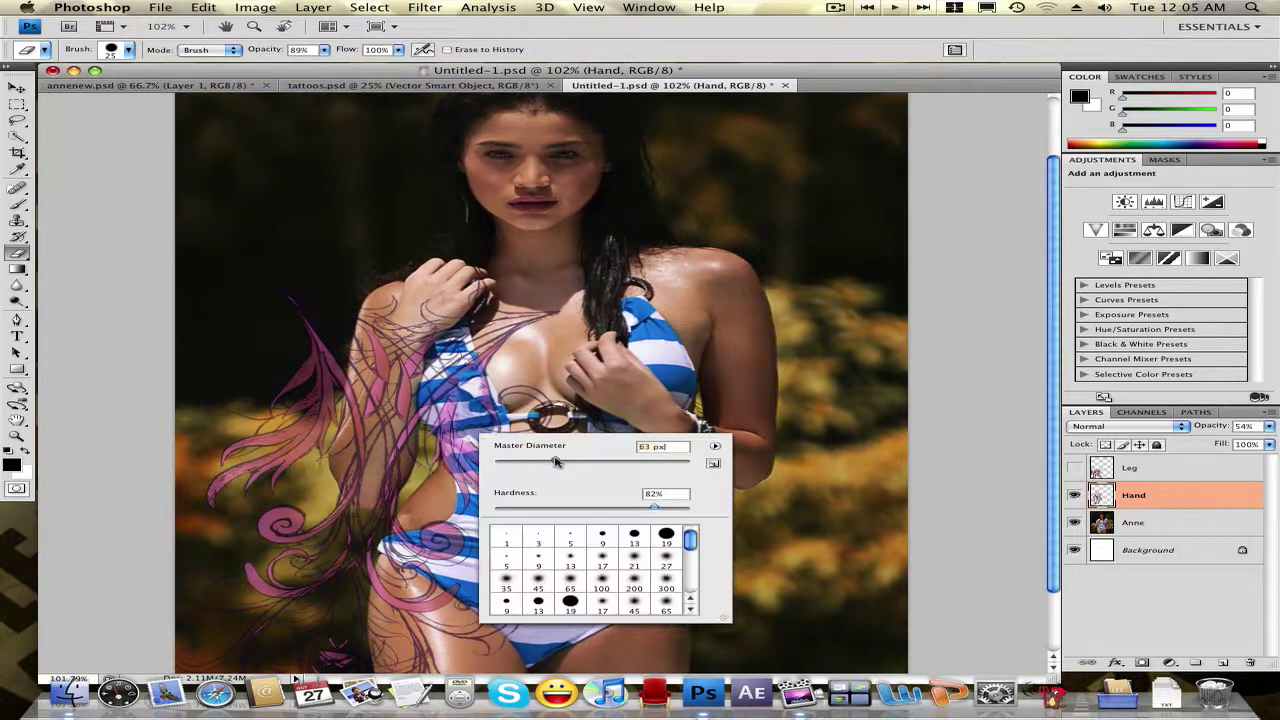
{"action": "key", "text": "Return"}
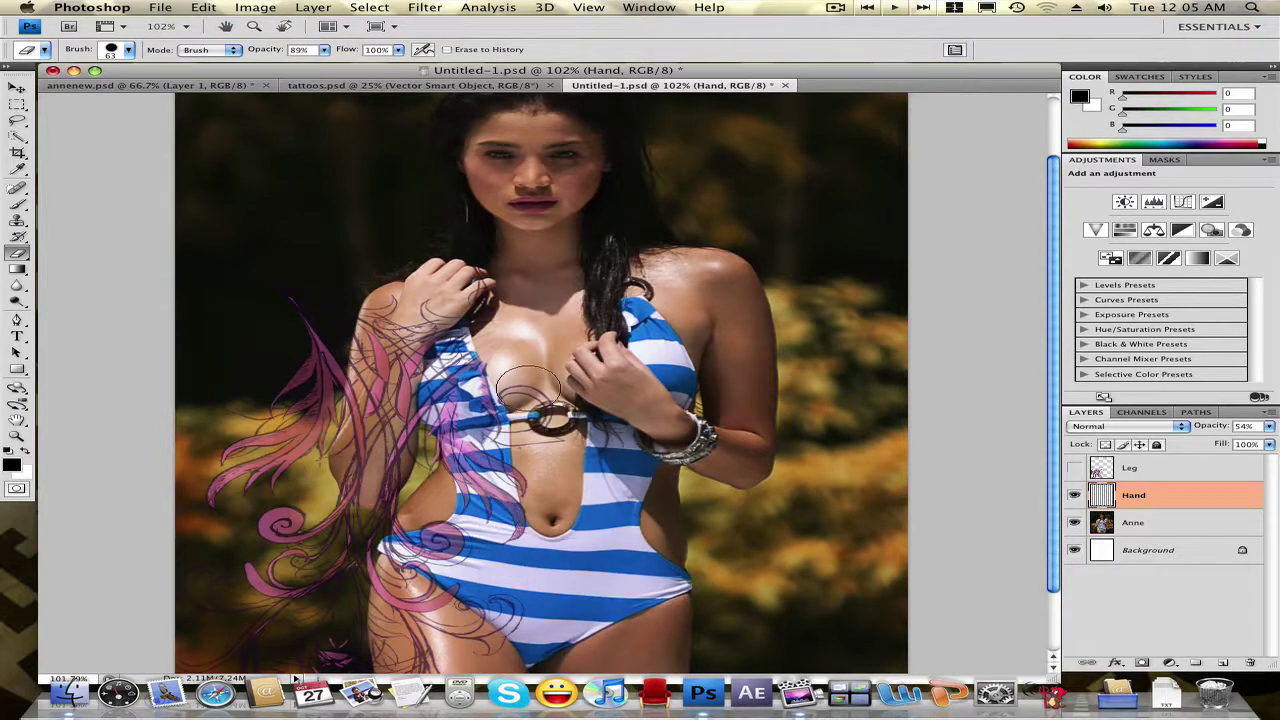
{"action": "scroll", "coordinate": [515, 345], "scroll_direction": "up", "scroll_amount": 3}
{"action": "scroll", "coordinate": [527, 390], "scroll_direction": "up", "scroll_amount": 2}
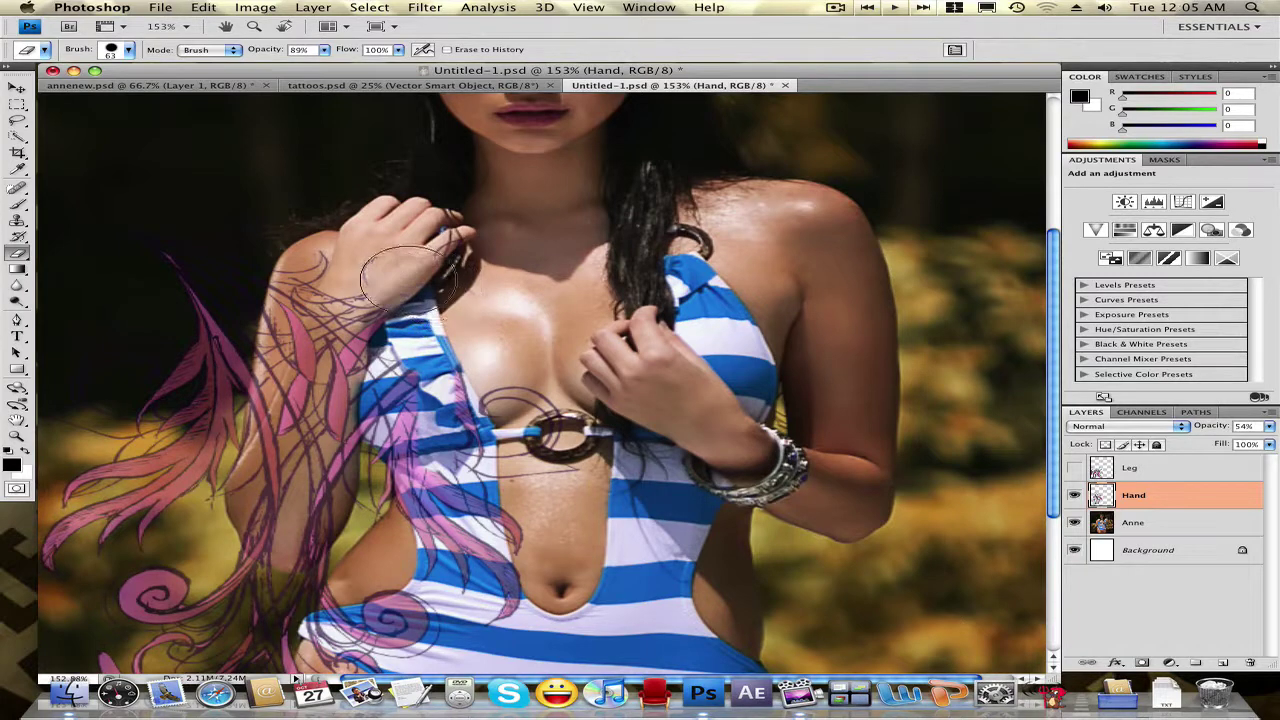
{"action": "left_click_drag", "start_coordinate": [500, 412], "coordinate": [413, 368]}
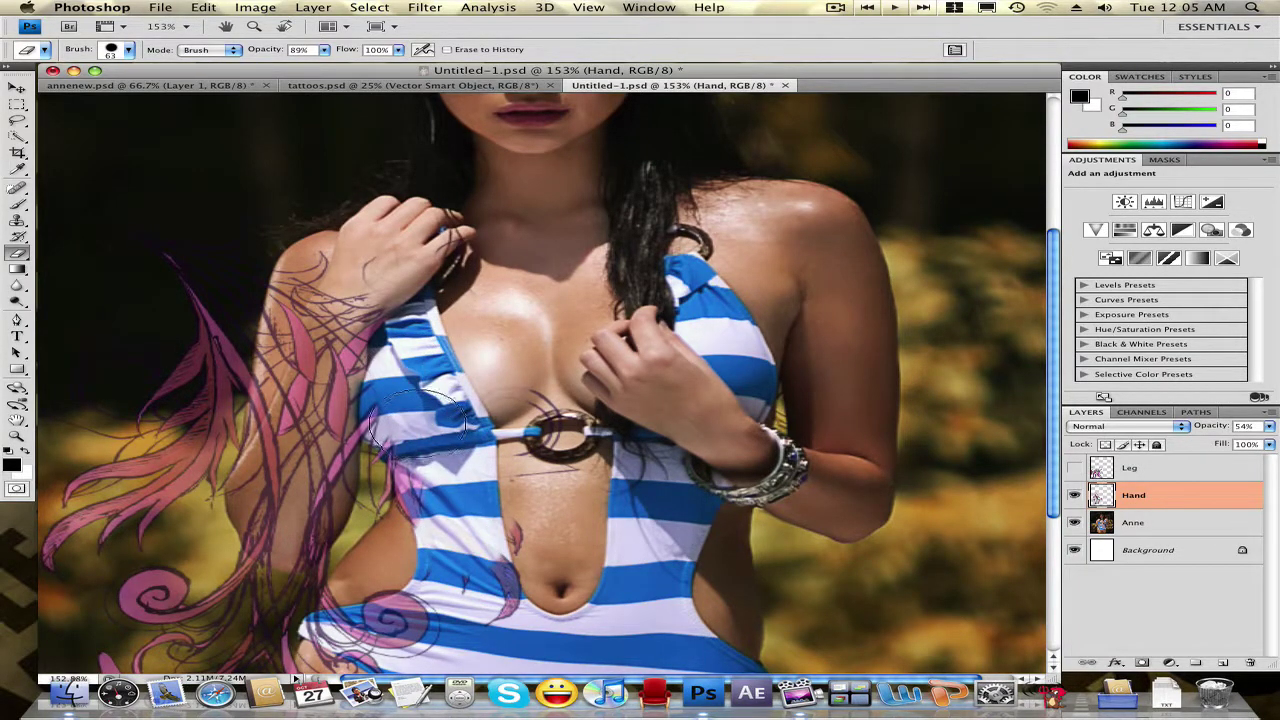
{"action": "mouse_move", "coordinate": [418, 424]}
{"action": "left_mouse_down"}
{"action": "mouse_move", "coordinate": [403, 430]}
{"action": "mouse_move", "coordinate": [420, 460]}
{"action": "left_mouse_up"}
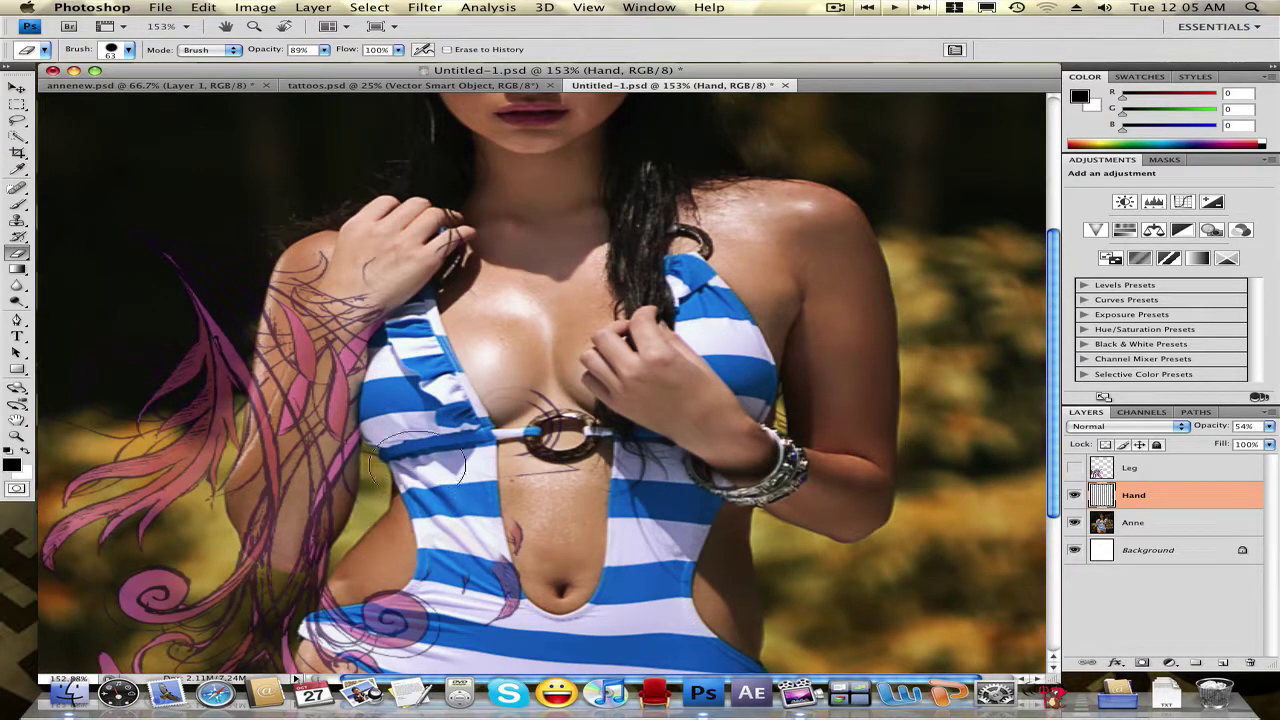
Erase Hand strokes at the left waist and the pink swirl and feathers lower-left.
{"action": "left_click_drag", "start_coordinate": [400, 580], "coordinate": [348, 585]}
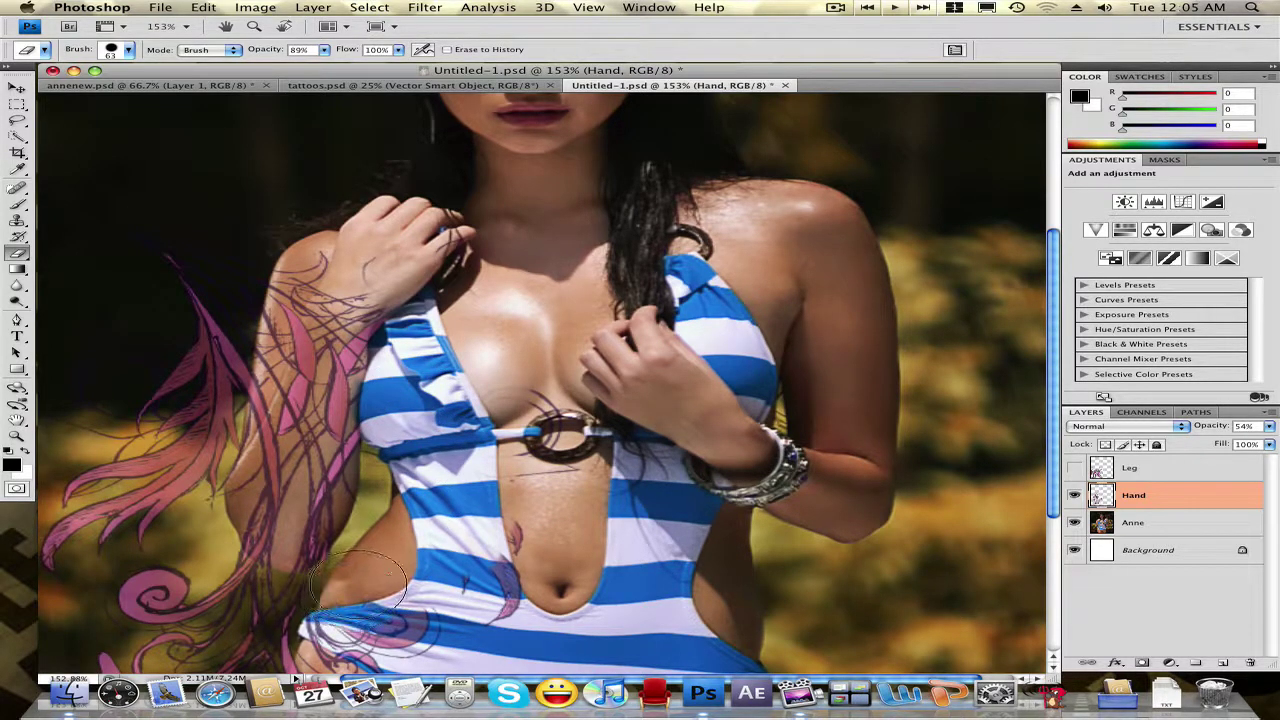
{"action": "mouse_move", "coordinate": [365, 585]}
{"action": "left_mouse_down"}
{"action": "mouse_move", "coordinate": [270, 610]}
{"action": "mouse_move", "coordinate": [226, 597]}
{"action": "mouse_move", "coordinate": [266, 610]}
{"action": "left_mouse_up"}
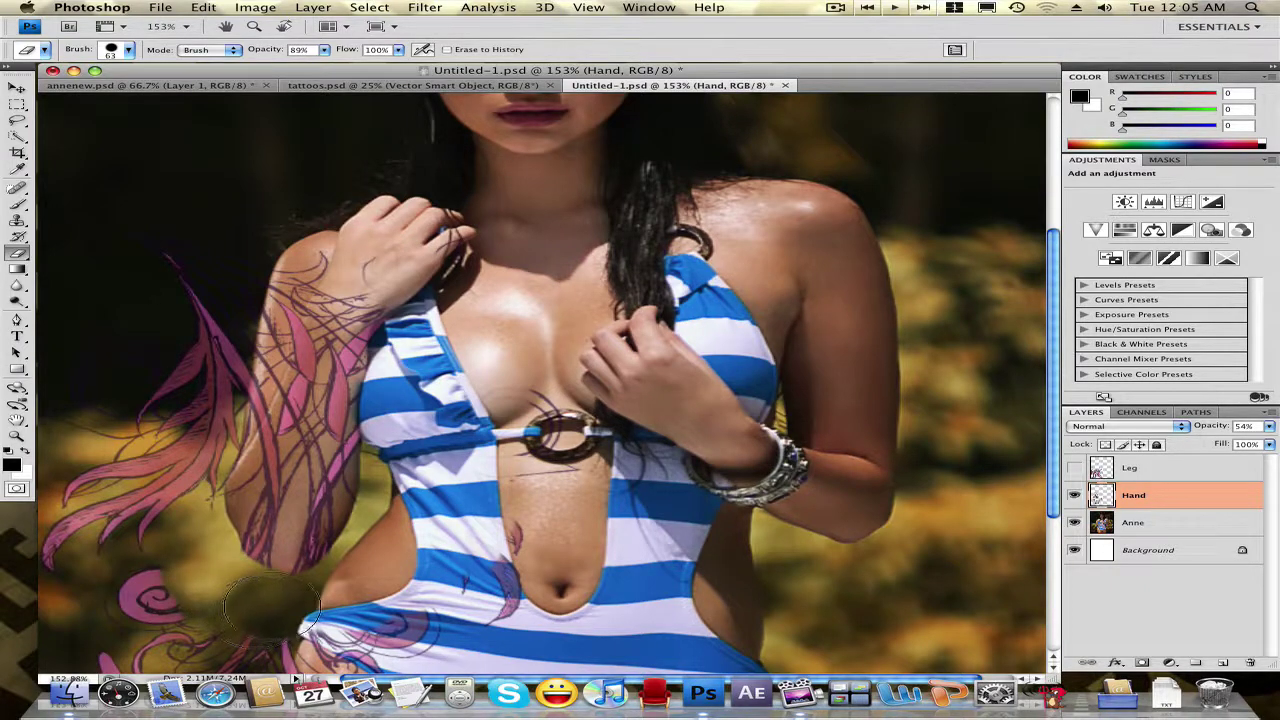
{"action": "left_click_drag", "start_coordinate": [166, 598], "coordinate": [139, 595]}
{"action": "mouse_move", "coordinate": [168, 468]}
{"action": "left_mouse_down"}
{"action": "mouse_move", "coordinate": [219, 402]}
{"action": "mouse_move", "coordinate": [190, 430]}
{"action": "mouse_move", "coordinate": [200, 410]}
{"action": "mouse_move", "coordinate": [243, 375]}
{"action": "mouse_move", "coordinate": [225, 360]}
{"action": "mouse_move", "coordinate": [275, 270]}
{"action": "mouse_move", "coordinate": [405, 228]}
{"action": "mouse_move", "coordinate": [371, 255]}
{"action": "left_mouse_up"}
Shrink the eraser to 41 px and erase strokes near the lower swimsuit.
{"action": "right_click", "coordinate": [473, 283]}
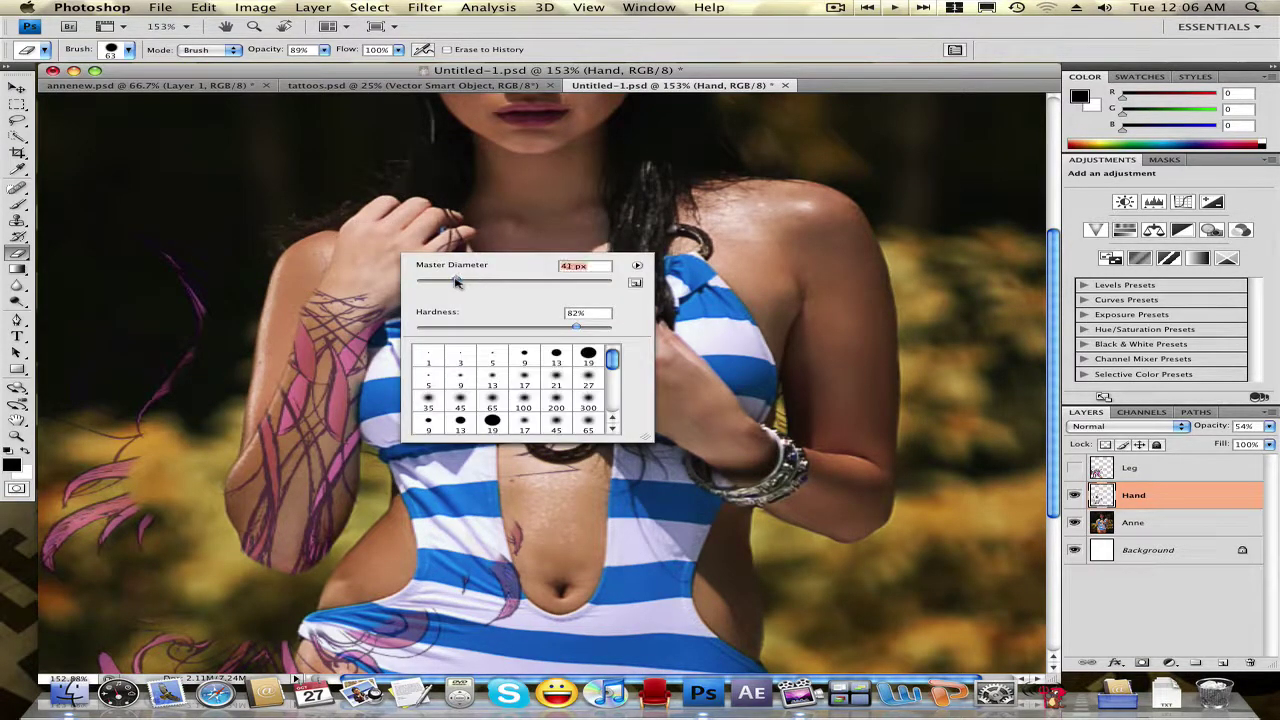
{"action": "left_click", "coordinate": [360, 280]}
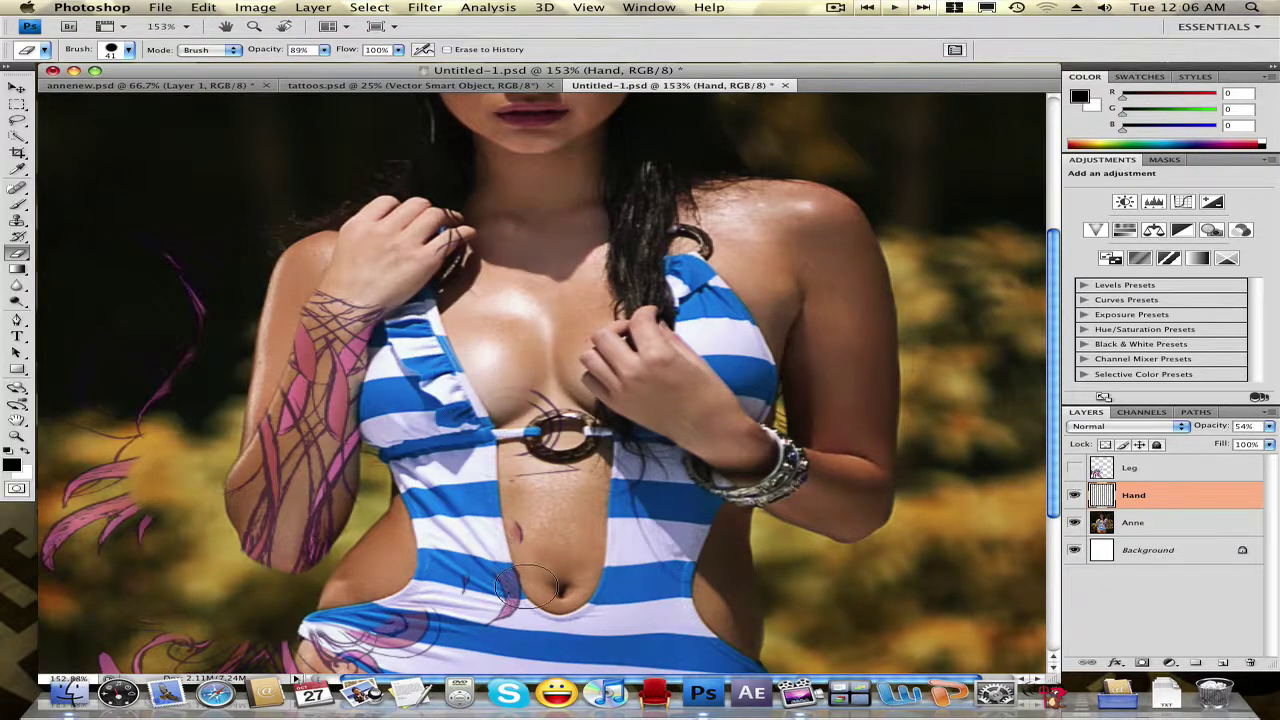
{"action": "left_click_drag", "start_coordinate": [525, 585], "coordinate": [435, 600]}
{"action": "scroll", "coordinate": [435, 600], "scroll_direction": "down", "scroll_amount": 3}
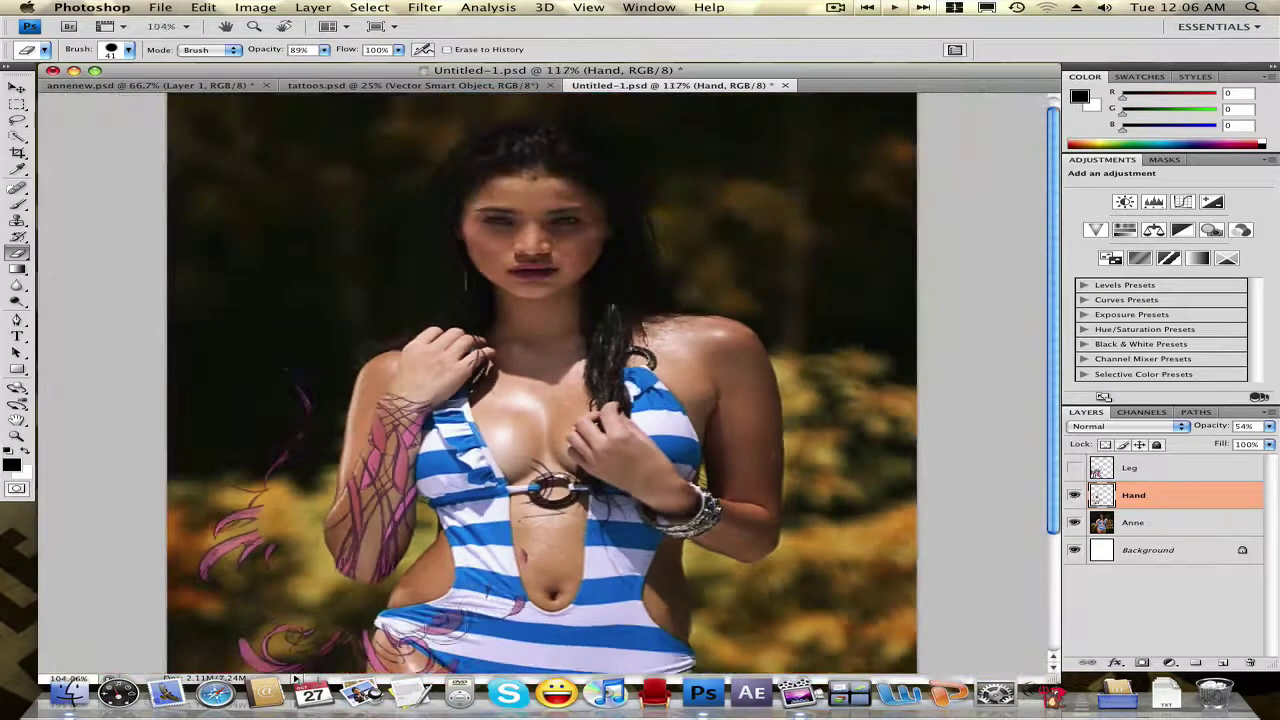
Enlarge the eraser to 106 px and erase pink strokes over the lower swimsuit and left.
{"action": "scroll", "coordinate": [450, 620], "scroll_direction": "down", "scroll_amount": 1}
{"action": "right_click", "coordinate": [510, 600]}
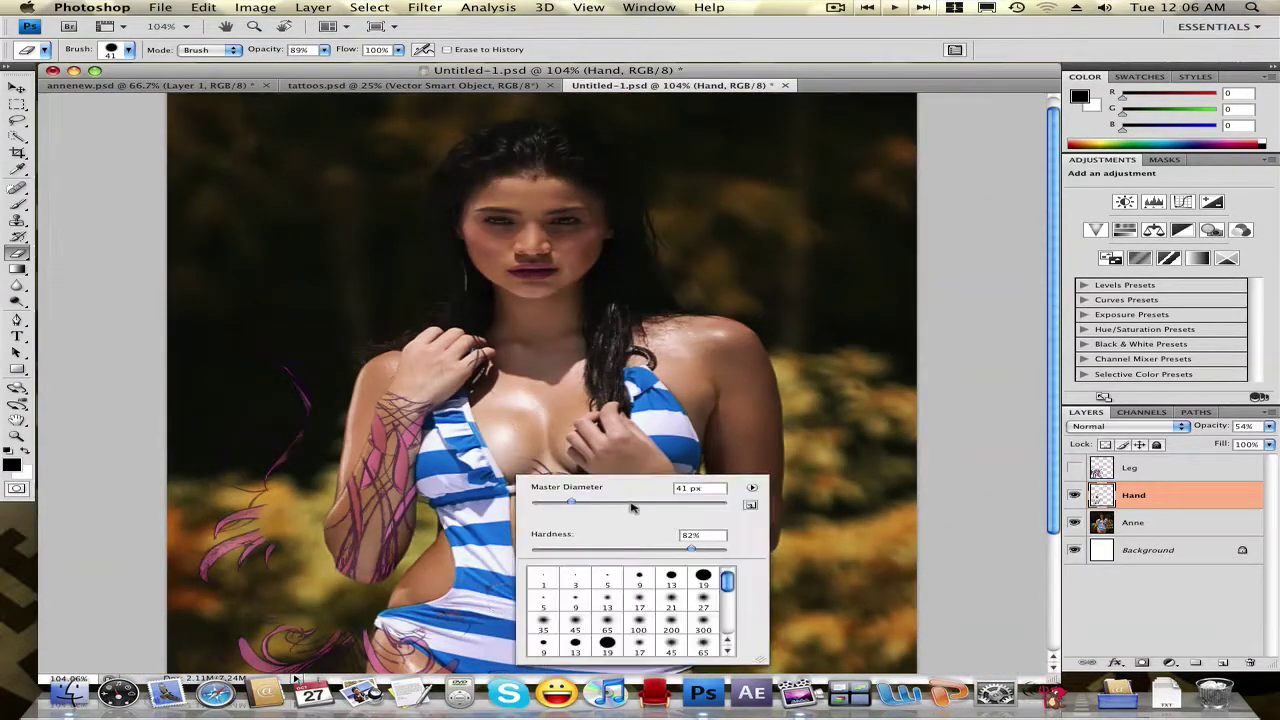
{"action": "key", "text": "Return"}
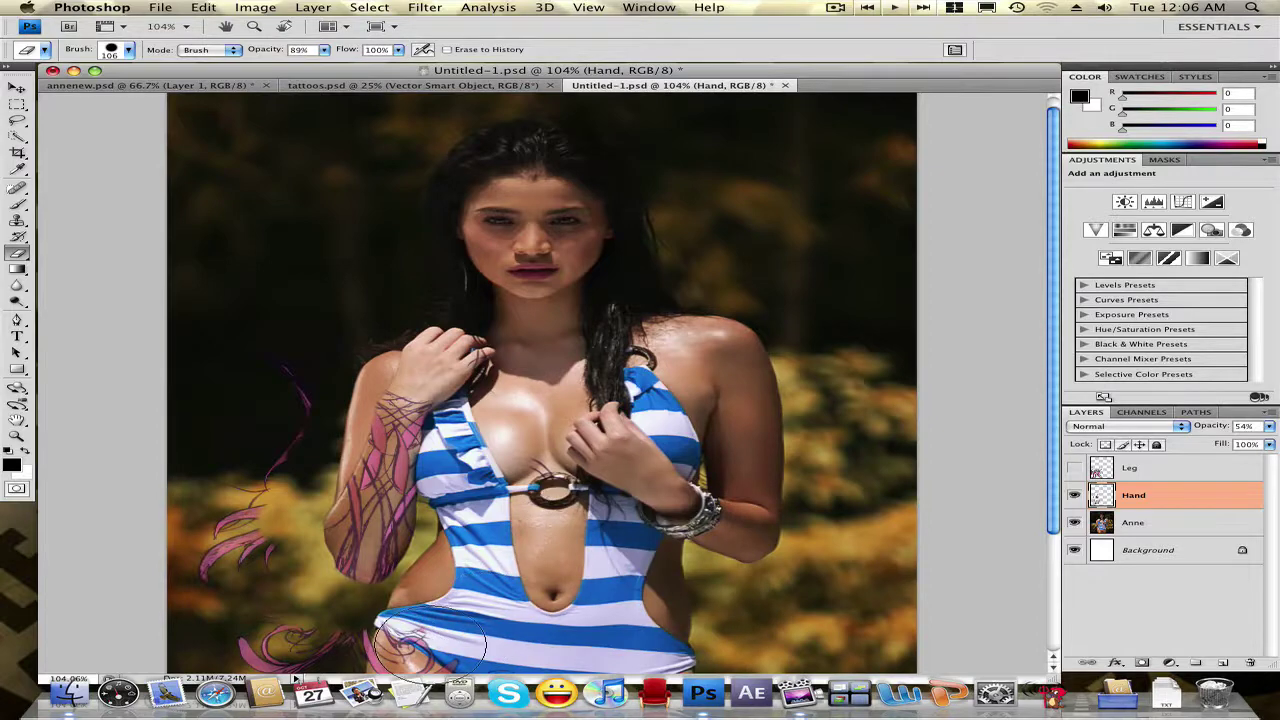
{"action": "left_click_drag", "start_coordinate": [440, 645], "coordinate": [260, 628]}
{"action": "mouse_move", "coordinate": [238, 550]}
{"action": "left_mouse_down"}
{"action": "mouse_move", "coordinate": [235, 465]}
{"action": "mouse_move", "coordinate": [286, 371]}
{"action": "mouse_move", "coordinate": [271, 429]}
{"action": "mouse_move", "coordinate": [223, 507]}
{"action": "left_mouse_up"}
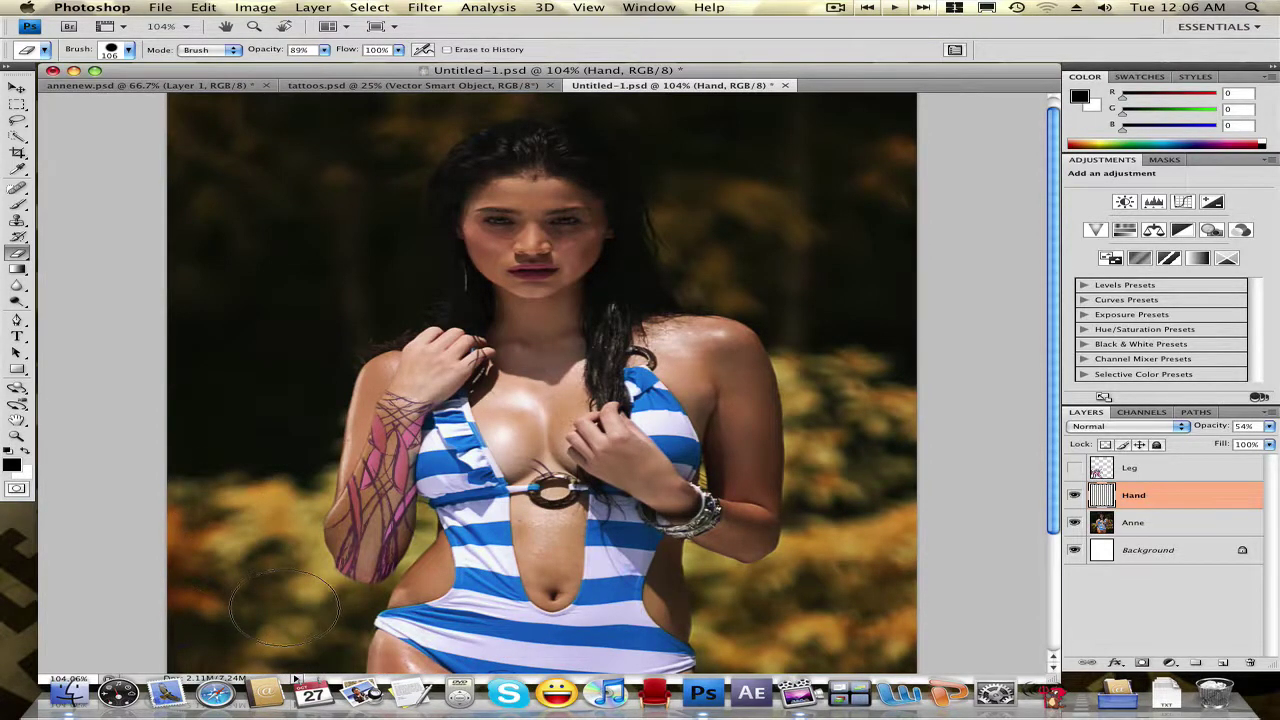
Zoom out and erase the remaining Hand strokes on the thigh and bottom-left.
{"action": "scroll", "coordinate": [285, 605], "scroll_direction": "down", "scroll_amount": 1}
{"action": "scroll", "coordinate": [300, 560], "scroll_direction": "down", "scroll_amount": 1}
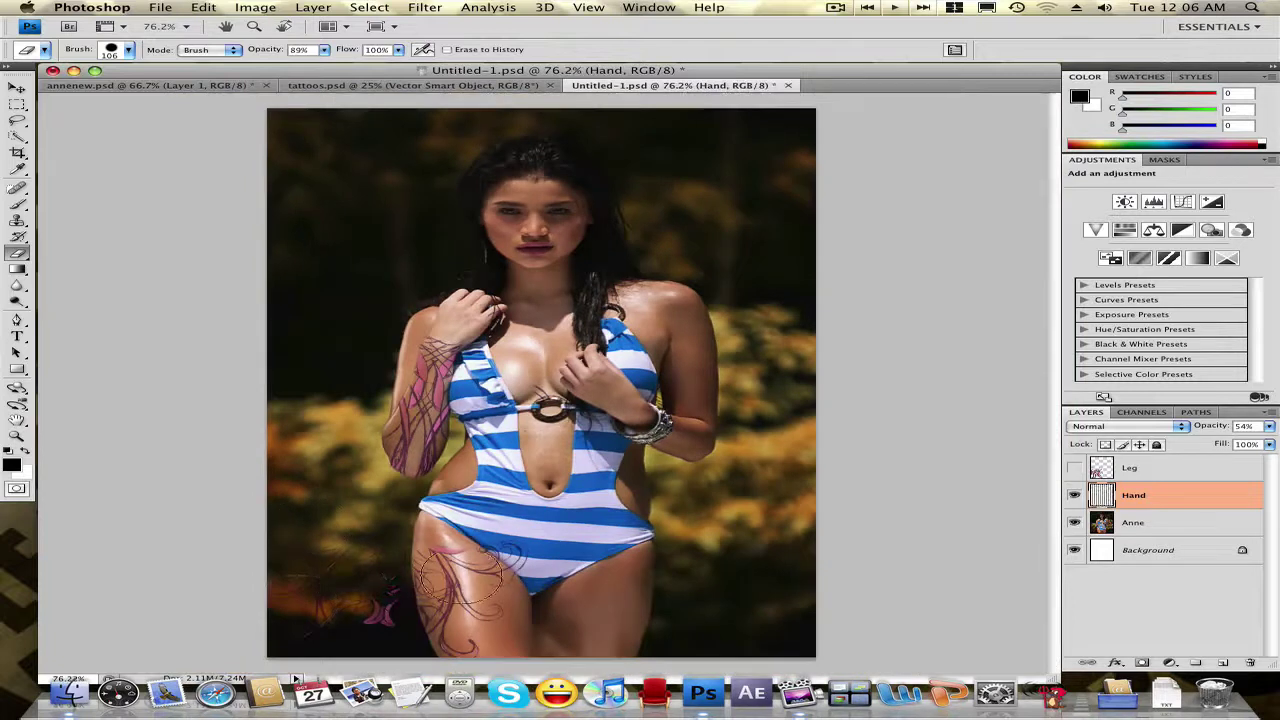
{"action": "left_click_drag", "start_coordinate": [462, 580], "coordinate": [487, 548]}
{"action": "mouse_move", "coordinate": [430, 620]}
{"action": "left_mouse_down"}
{"action": "mouse_move", "coordinate": [470, 640]}
{"action": "mouse_move", "coordinate": [390, 630]}
{"action": "mouse_move", "coordinate": [327, 603]}
{"action": "mouse_move", "coordinate": [400, 605]}
{"action": "left_mouse_up"}
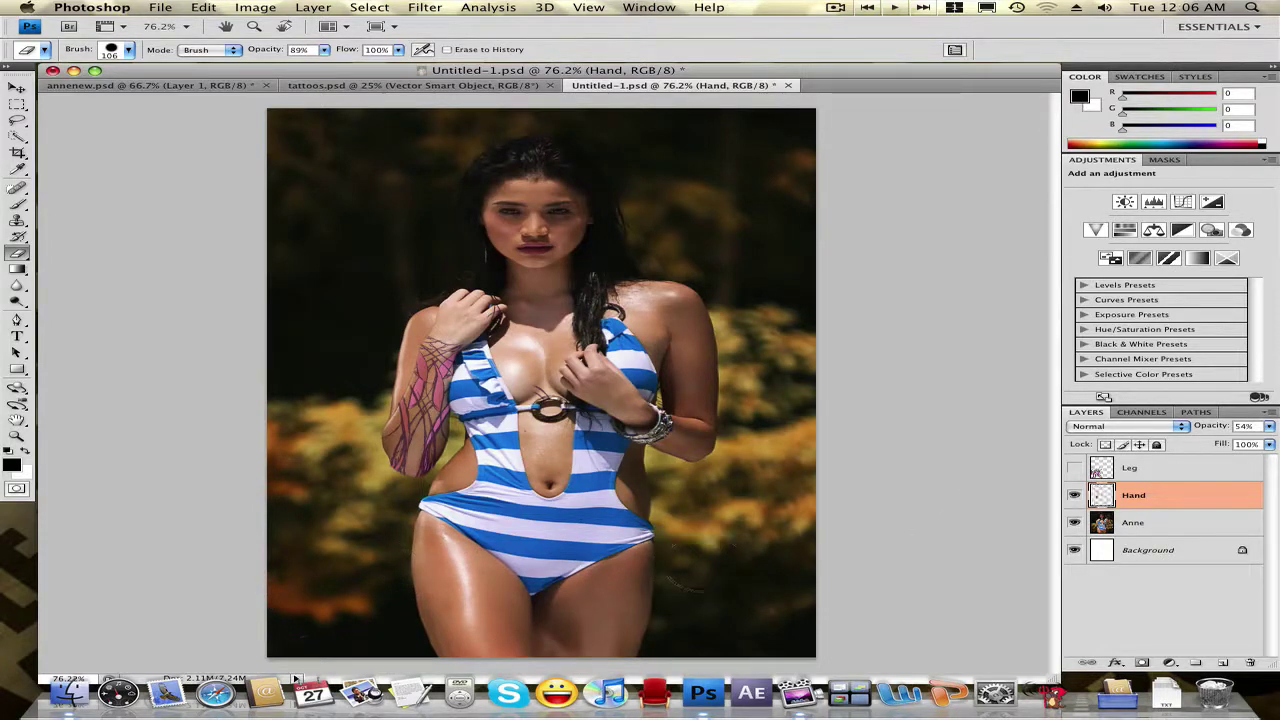
Hide the Hand layer, then show and select the Leg tattoo layer.
{"action": "left_click", "coordinate": [1074, 495]}
{"action": "left_click", "coordinate": [1074, 467]}
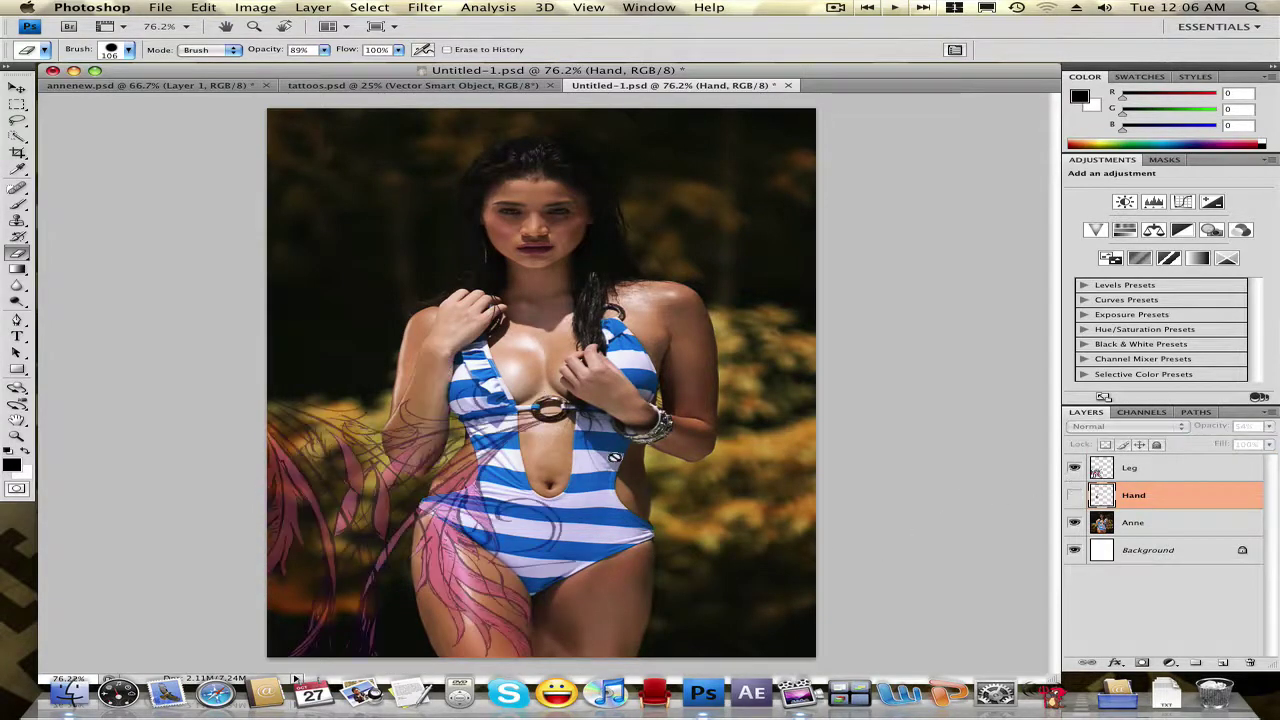
{"action": "scroll", "coordinate": [614, 457], "scroll_direction": "up", "scroll_amount": 5}
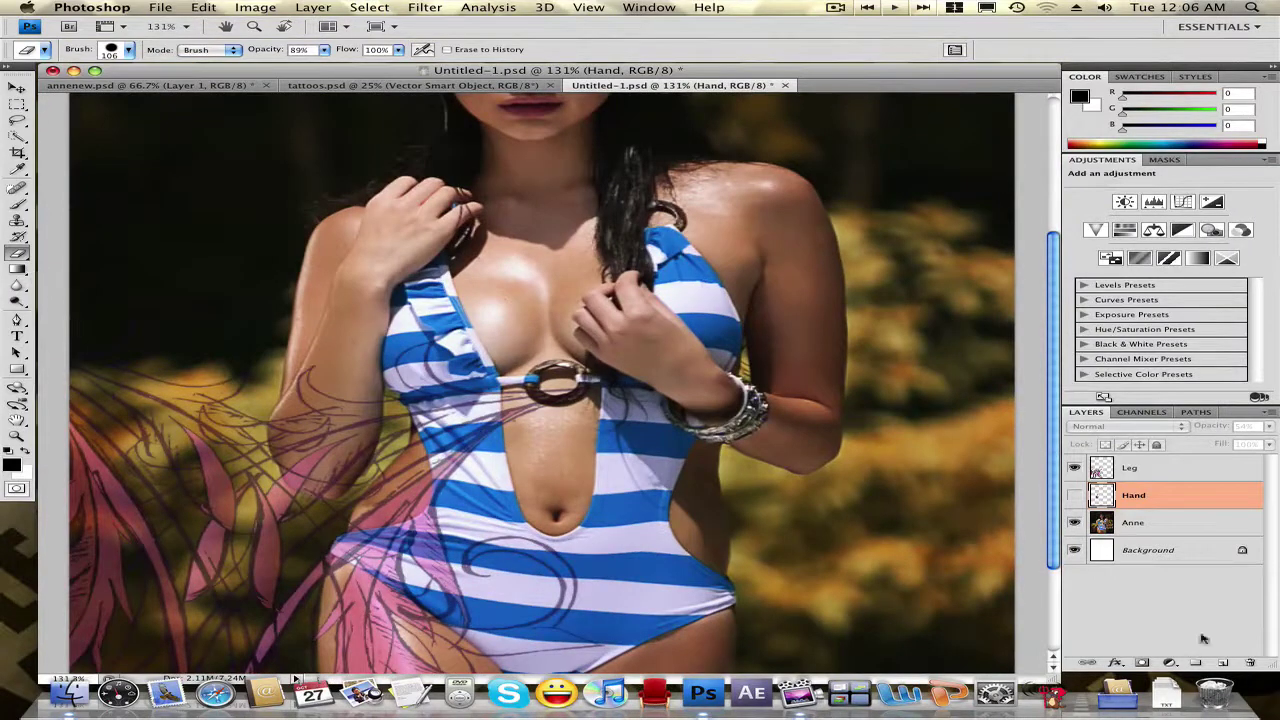
{"action": "left_click", "coordinate": [1140, 472]}
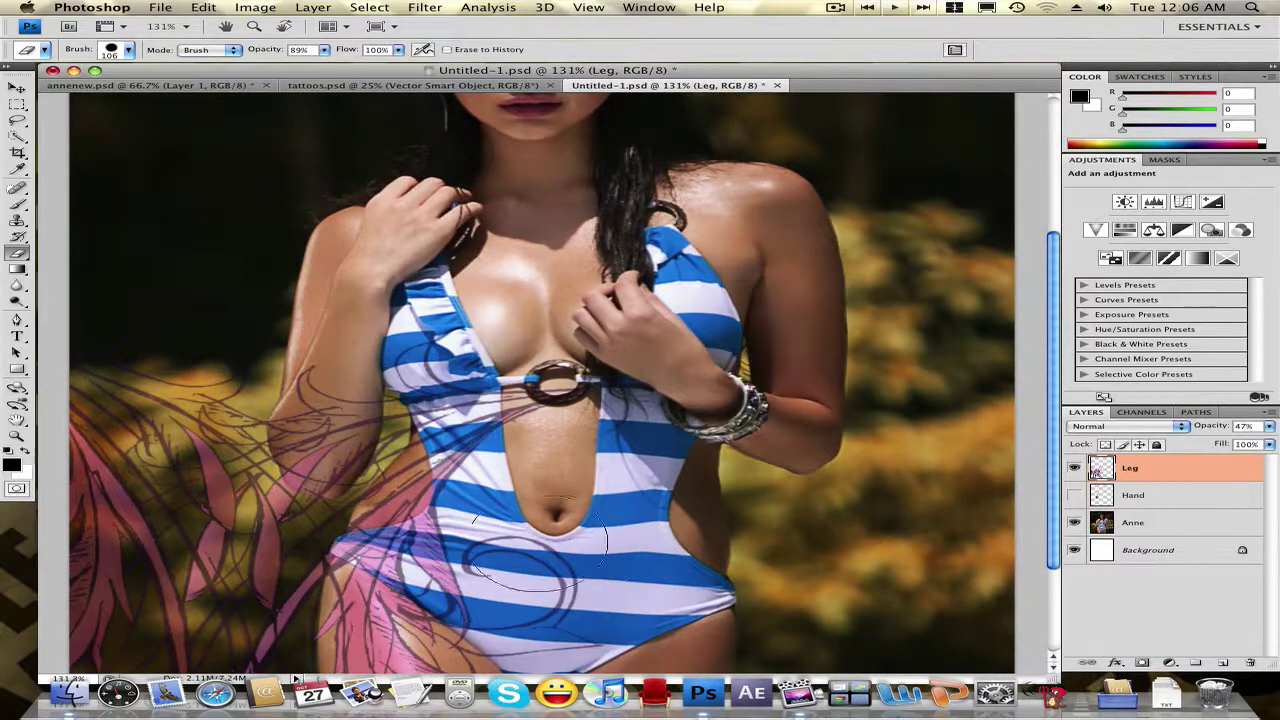
Erase Leg tattoo lines over the belly, swimsuit and lower-left leaf area.
{"action": "mouse_move", "coordinate": [550, 558]}
{"action": "left_mouse_down"}
{"action": "mouse_move", "coordinate": [532, 612]}
{"action": "mouse_move", "coordinate": [511, 596]}
{"action": "left_mouse_up"}
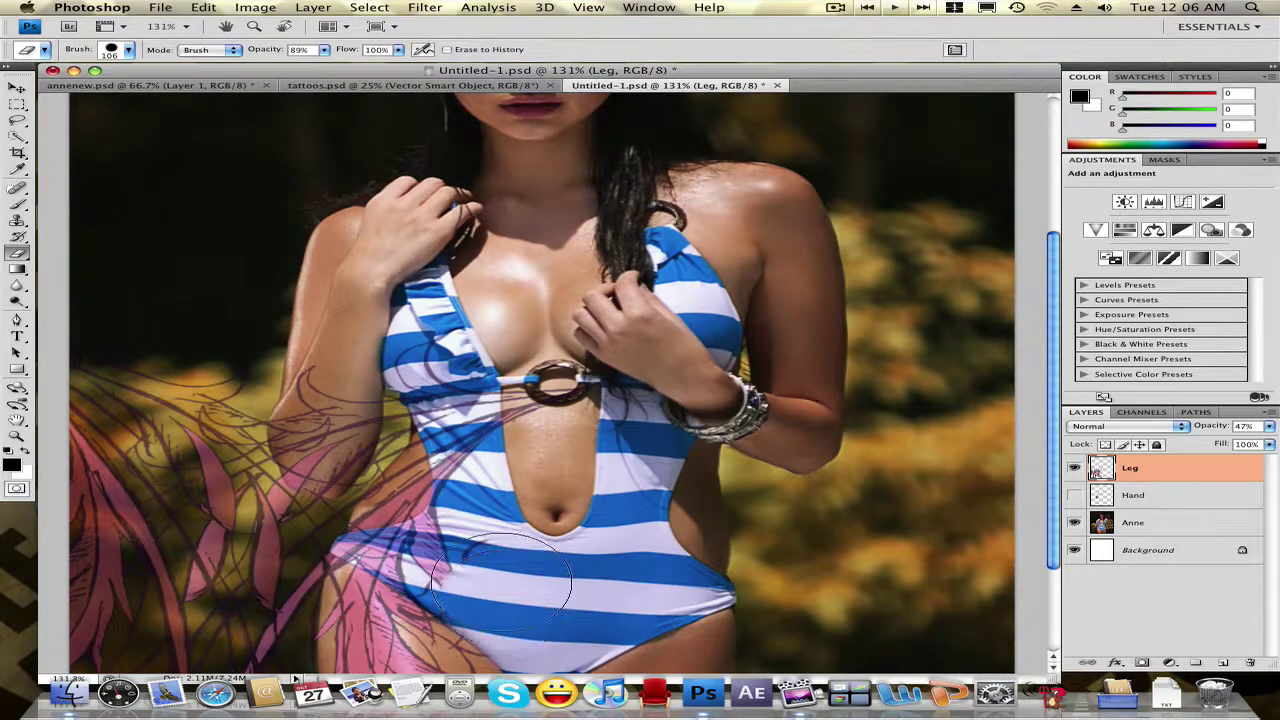
{"action": "mouse_move", "coordinate": [508, 598]}
{"action": "left_mouse_down"}
{"action": "mouse_move", "coordinate": [507, 485]}
{"action": "mouse_move", "coordinate": [491, 538]}
{"action": "mouse_move", "coordinate": [505, 450]}
{"action": "mouse_move", "coordinate": [472, 388]}
{"action": "mouse_move", "coordinate": [545, 400]}
{"action": "mouse_move", "coordinate": [270, 365]}
{"action": "mouse_move", "coordinate": [335, 425]}
{"action": "mouse_move", "coordinate": [290, 450]}
{"action": "mouse_move", "coordinate": [320, 462]}
{"action": "mouse_move", "coordinate": [266, 498]}
{"action": "mouse_move", "coordinate": [300, 520]}
{"action": "mouse_move", "coordinate": [267, 535]}
{"action": "mouse_move", "coordinate": [283, 477]}
{"action": "mouse_move", "coordinate": [335, 430]}
{"action": "left_mouse_up"}
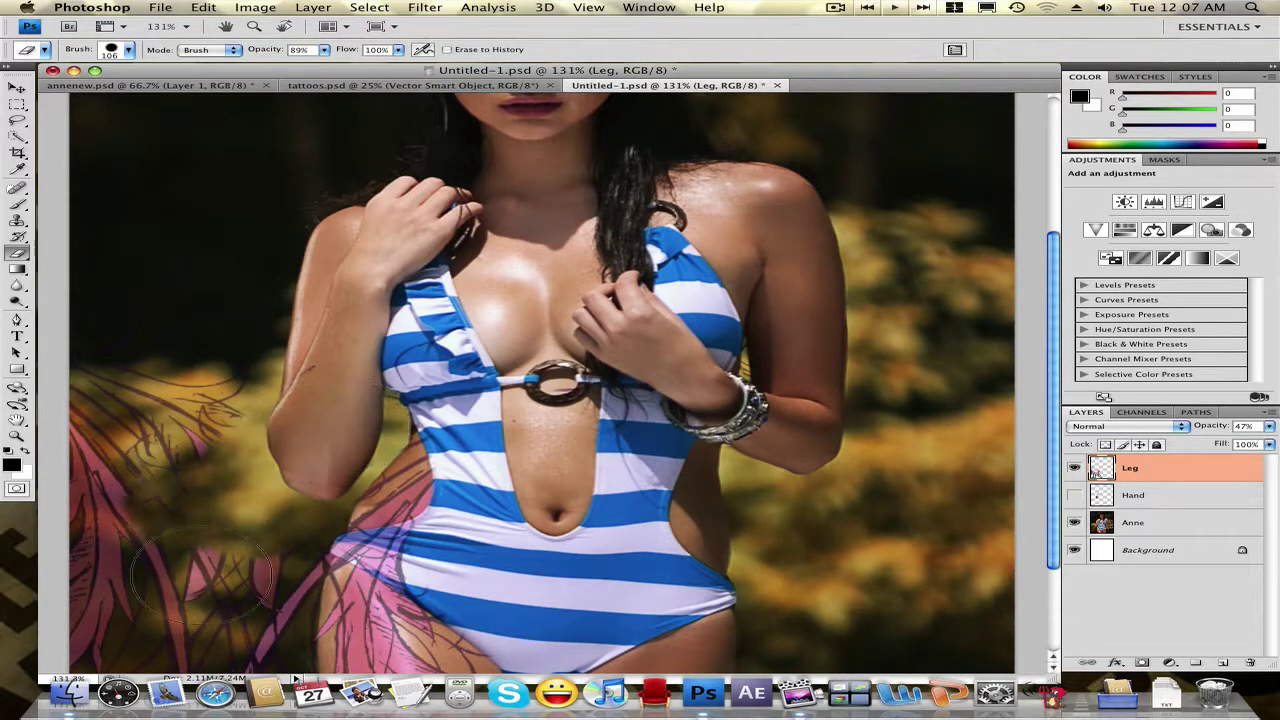
{"action": "left_click_drag", "start_coordinate": [241, 578], "coordinate": [263, 548]}
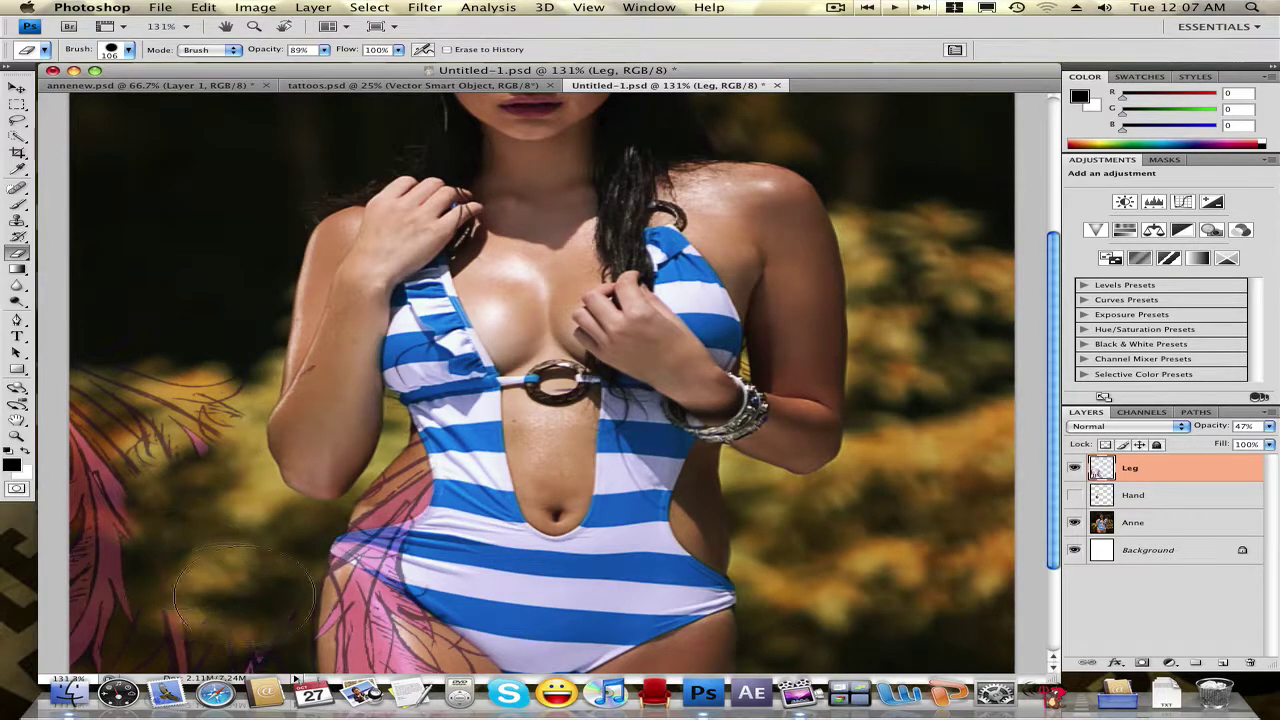
{"action": "scroll", "coordinate": [284, 452], "scroll_direction": "down", "scroll_amount": 3}
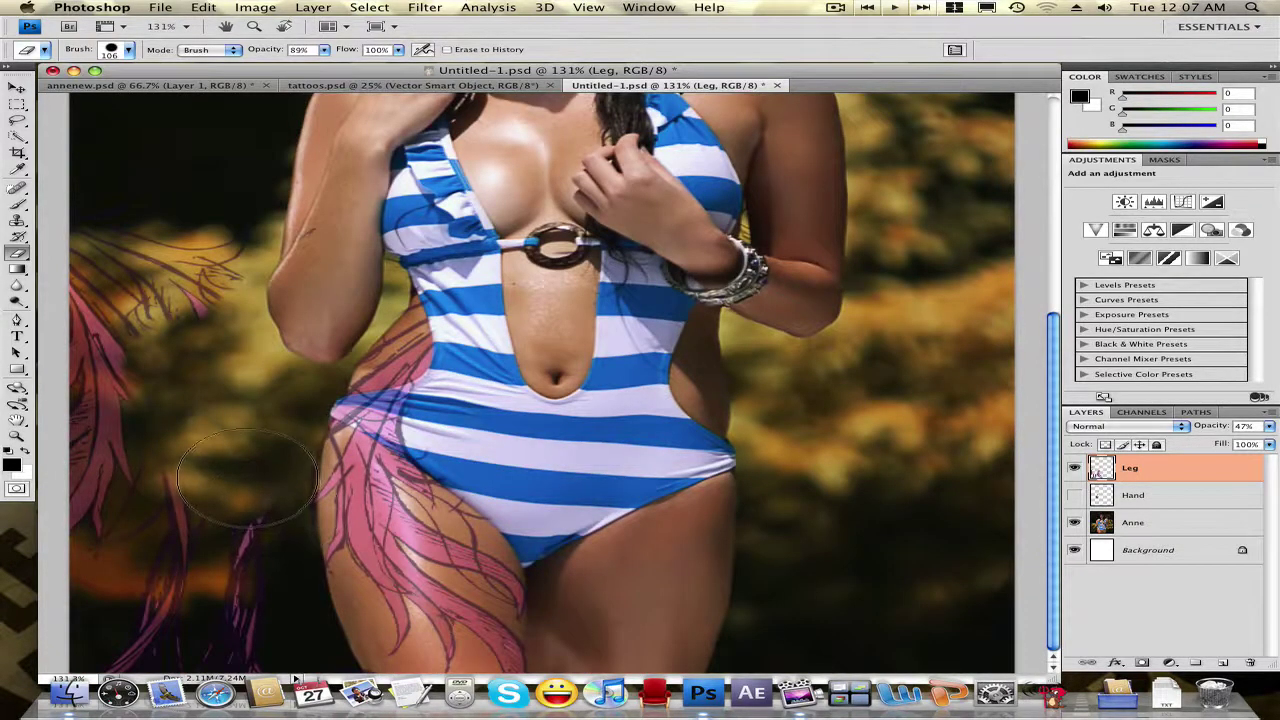
Erase more lower-left leaves, strokes at the bottom of the leg, and the hip edge.
{"action": "mouse_move", "coordinate": [266, 514]}
{"action": "left_mouse_down"}
{"action": "mouse_move", "coordinate": [280, 490]}
{"action": "mouse_move", "coordinate": [275, 545]}
{"action": "mouse_move", "coordinate": [238, 515]}
{"action": "mouse_move", "coordinate": [247, 460]}
{"action": "mouse_move", "coordinate": [265, 470]}
{"action": "left_mouse_up"}
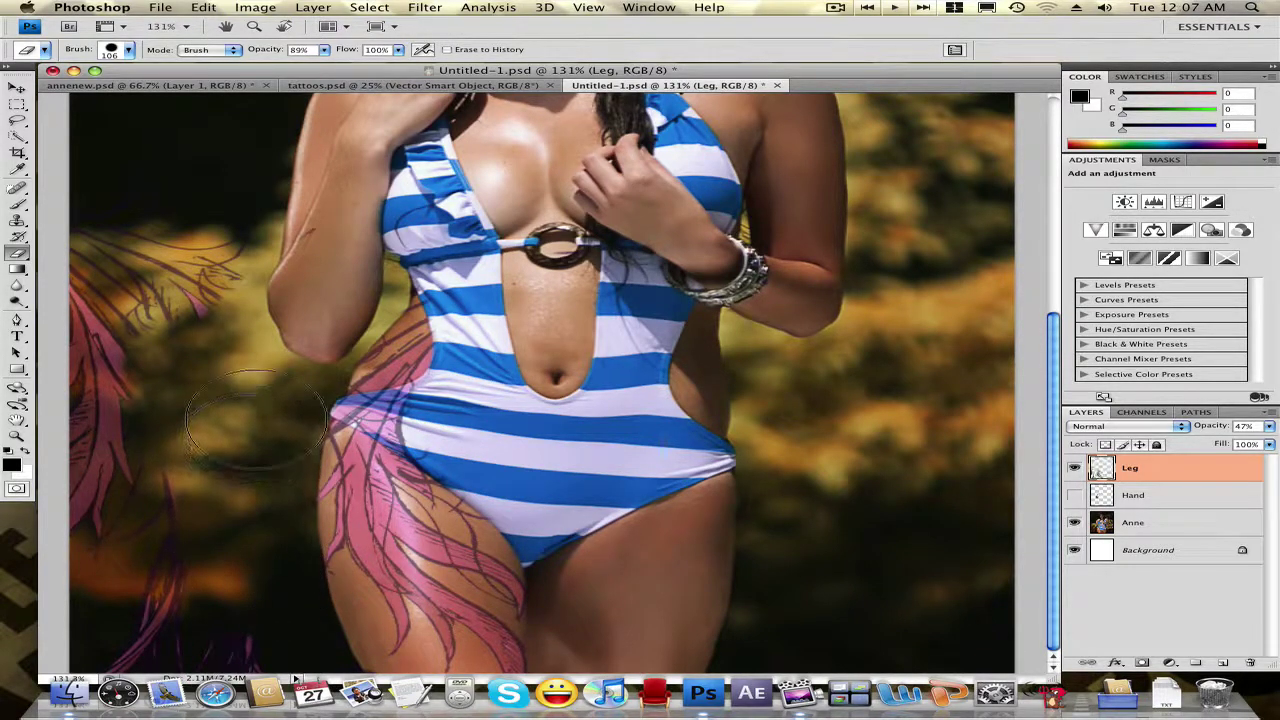
{"action": "right_click", "coordinate": [642, 620]}
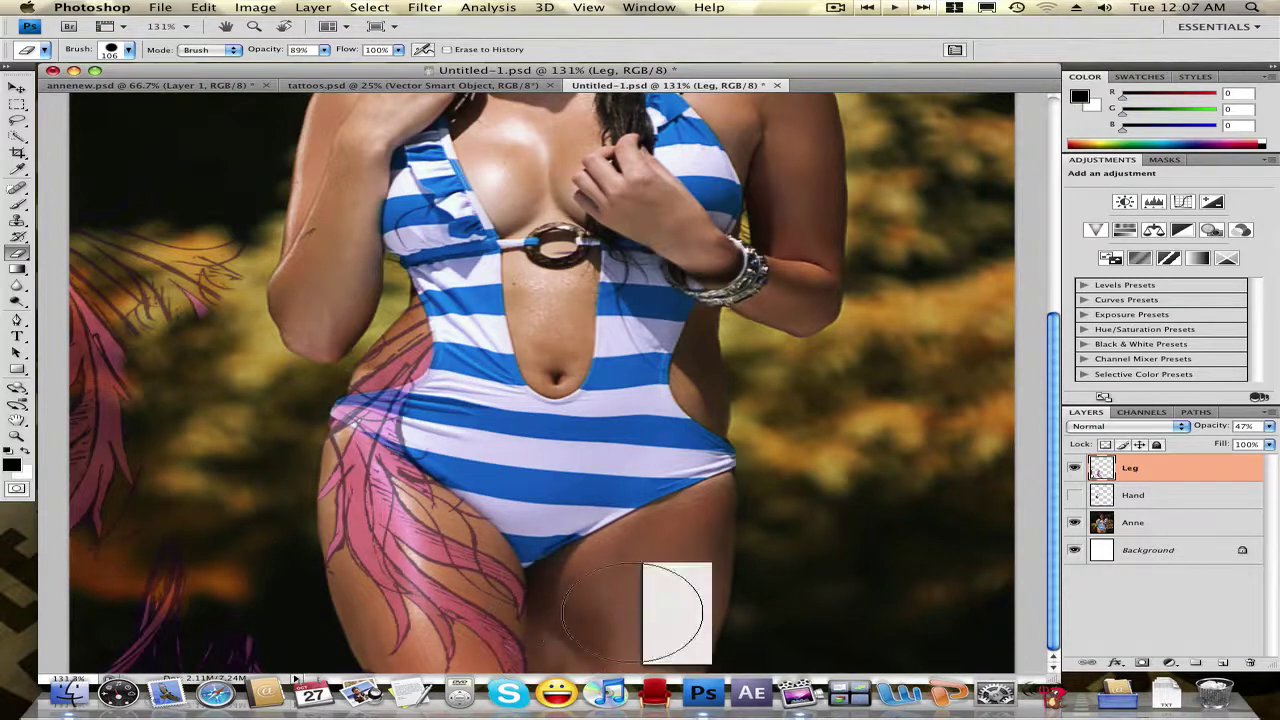
{"action": "left_click", "coordinate": [610, 626]}
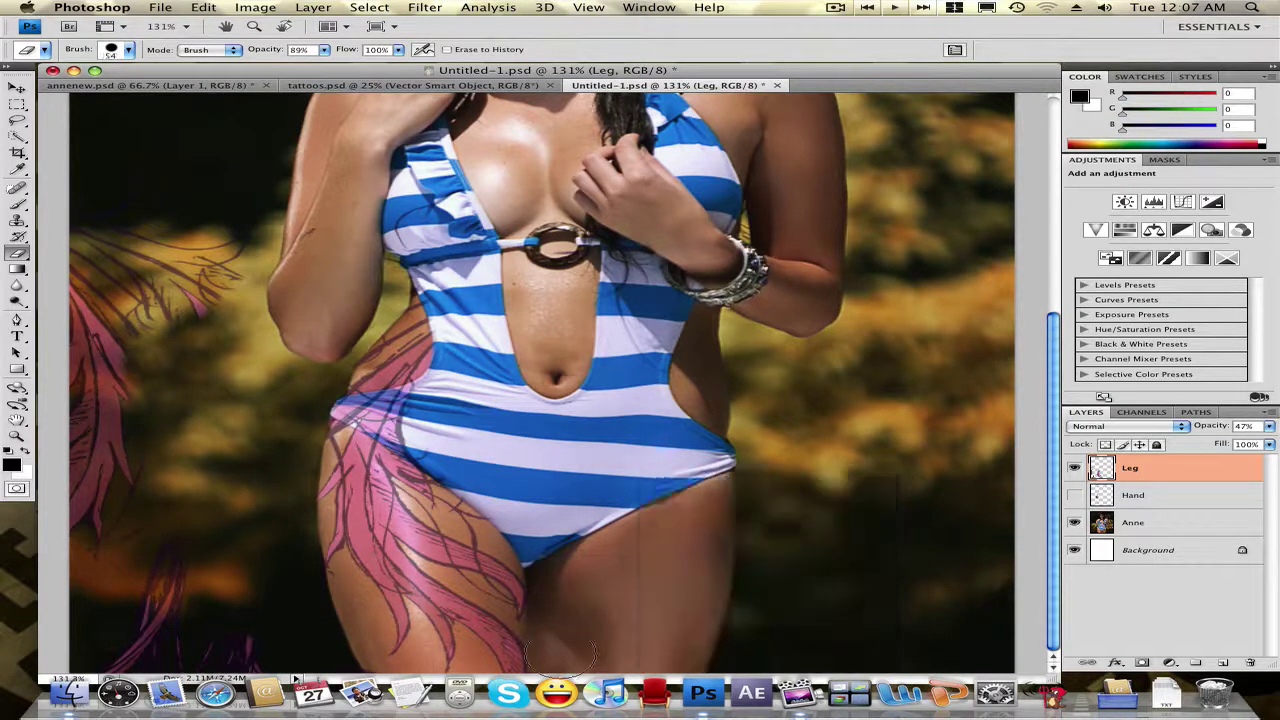
{"action": "left_click_drag", "start_coordinate": [582, 655], "coordinate": [555, 662]}
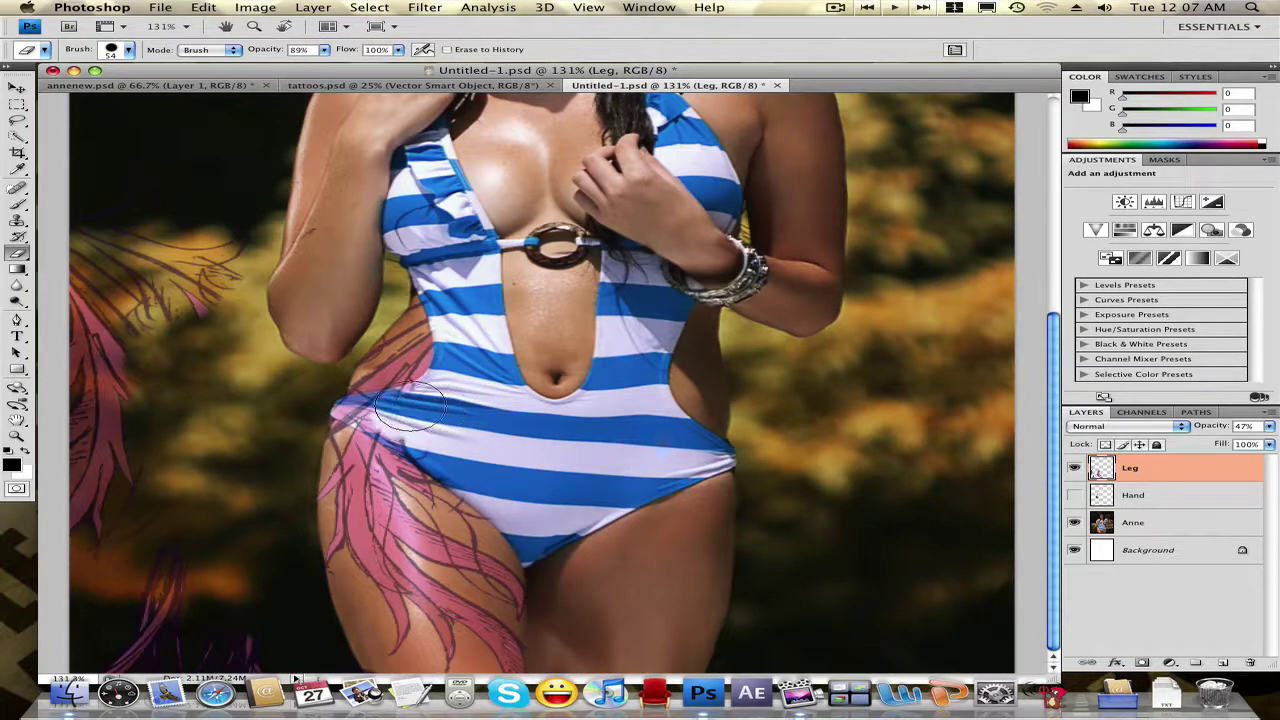
{"action": "right_click", "coordinate": [480, 415]}
{"action": "left_click", "coordinate": [424, 440]}
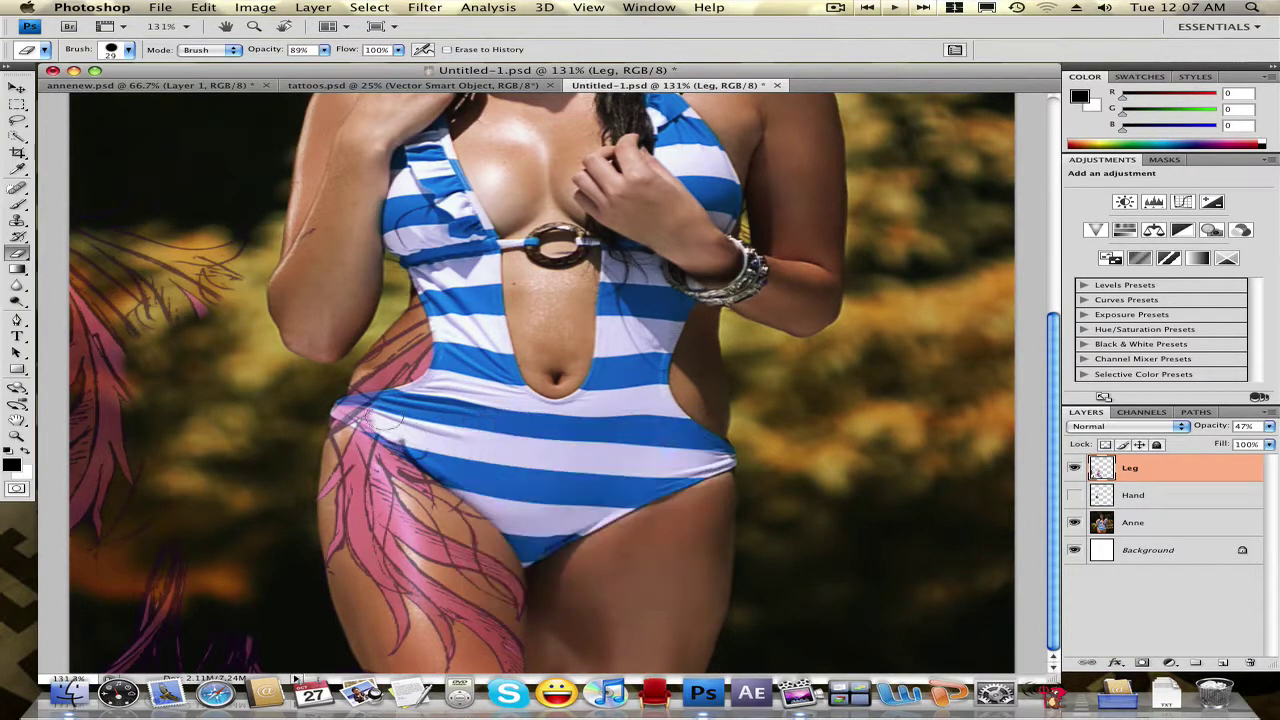
{"action": "left_click_drag", "start_coordinate": [385, 422], "coordinate": [364, 413]}
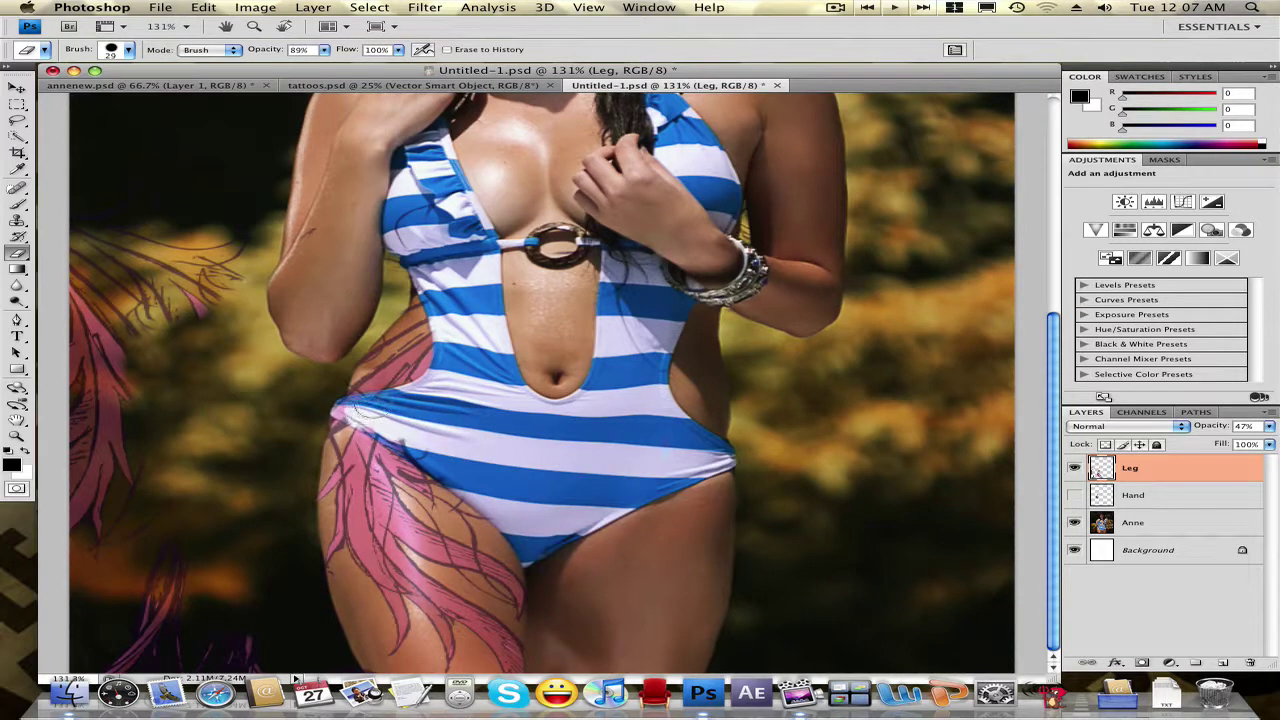
Resize the eraser to 89 px and erase pink lines in the upper- and lower-left background.
{"action": "right_click", "coordinate": [424, 414]}
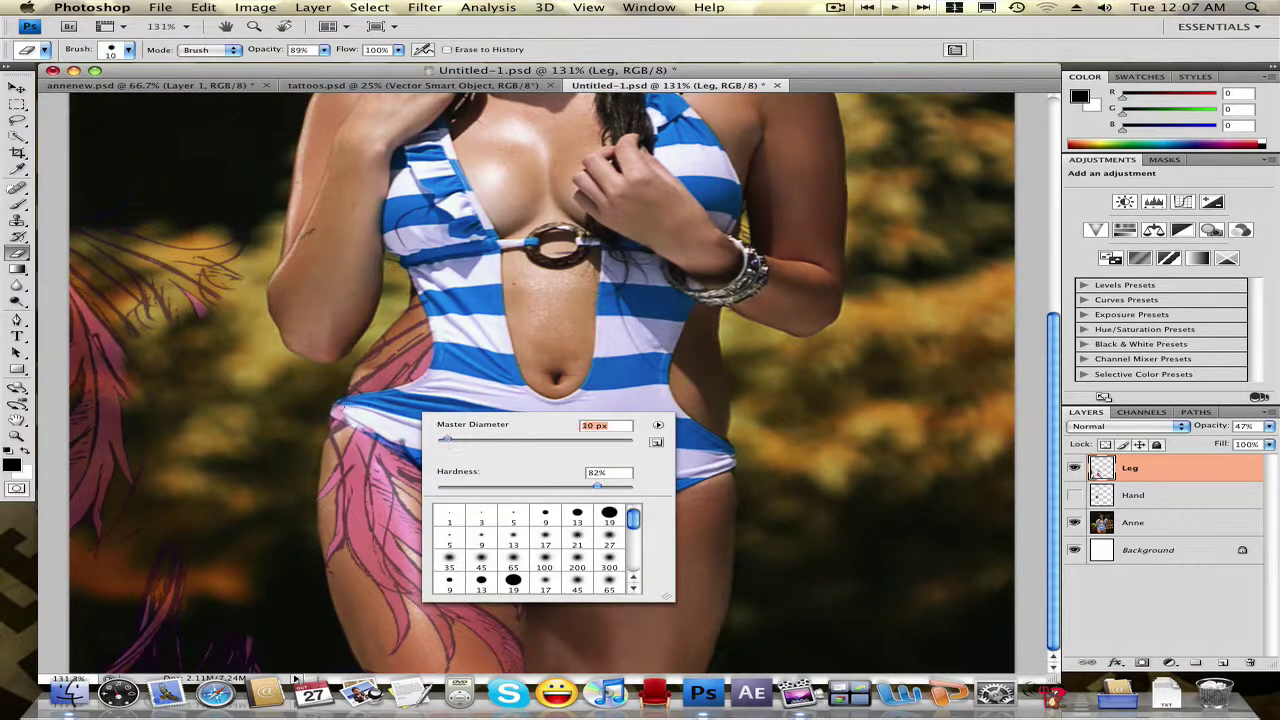
{"action": "left_click", "coordinate": [340, 408]}
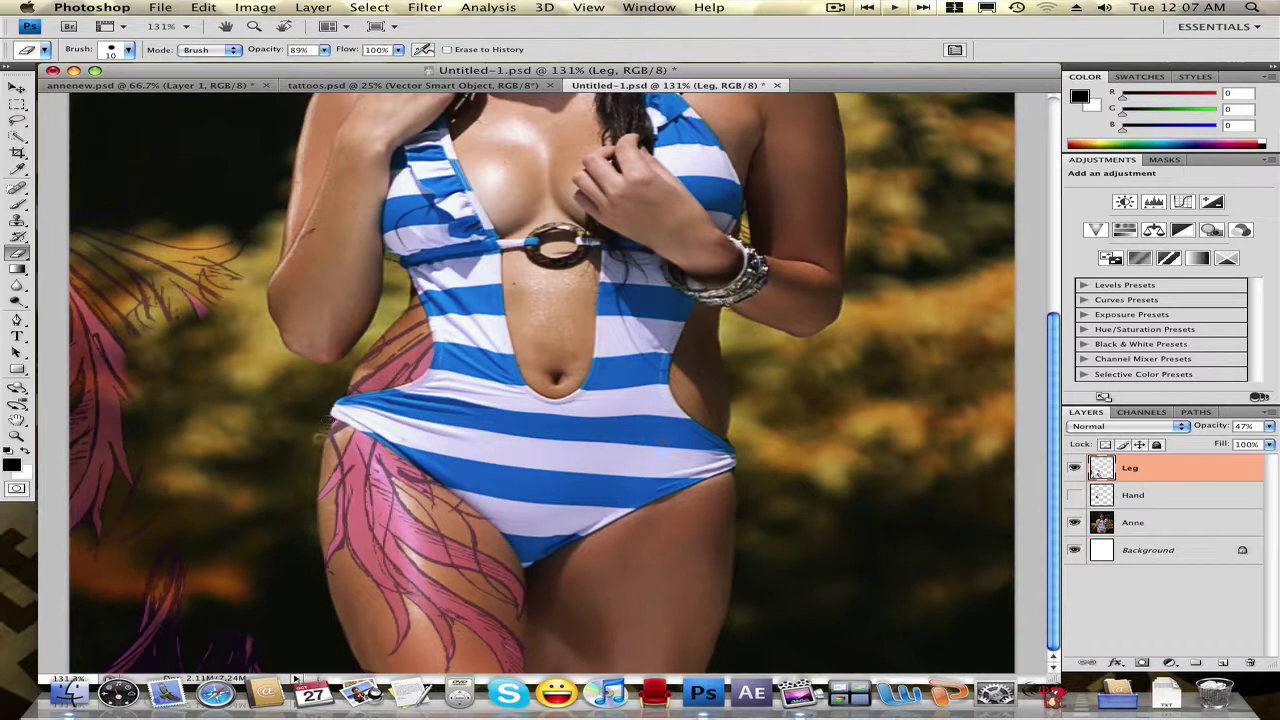
{"action": "right_click", "coordinate": [162, 418]}
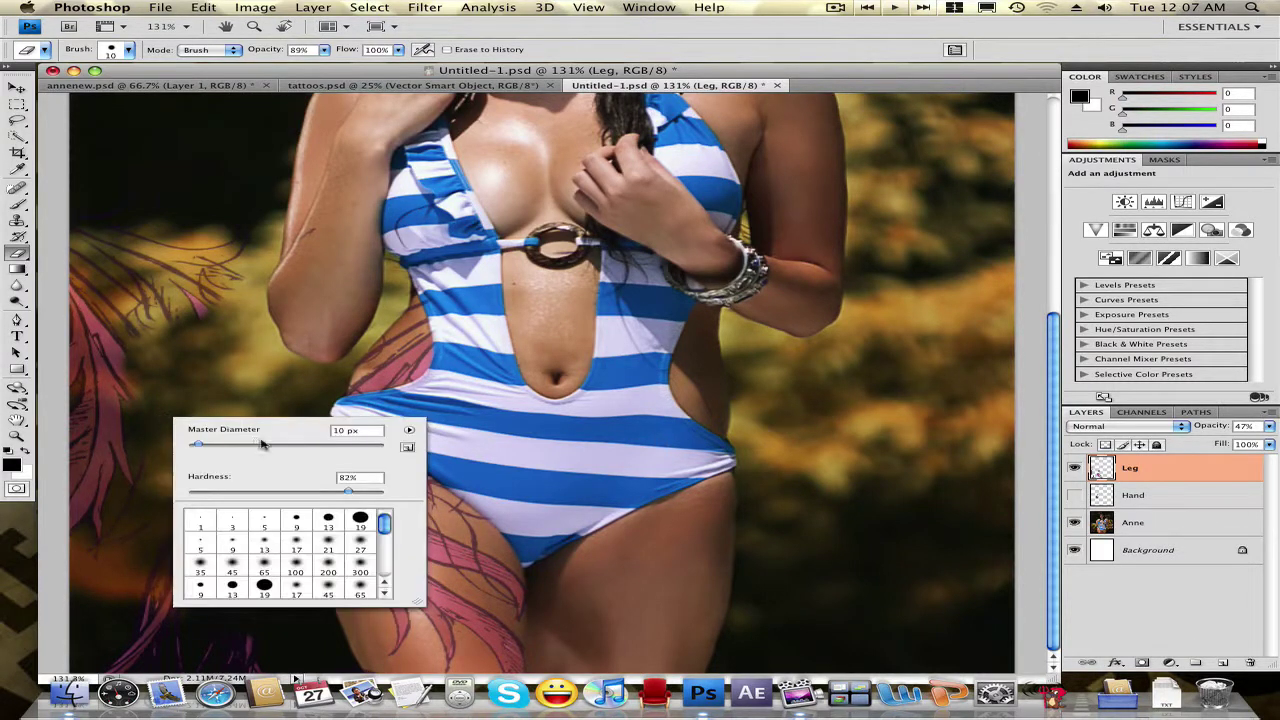
{"action": "left_click", "coordinate": [196, 409]}
{"action": "mouse_move", "coordinate": [200, 235]}
{"action": "left_mouse_down"}
{"action": "mouse_move", "coordinate": [140, 300]}
{"action": "mouse_move", "coordinate": [190, 325]}
{"action": "left_mouse_up"}
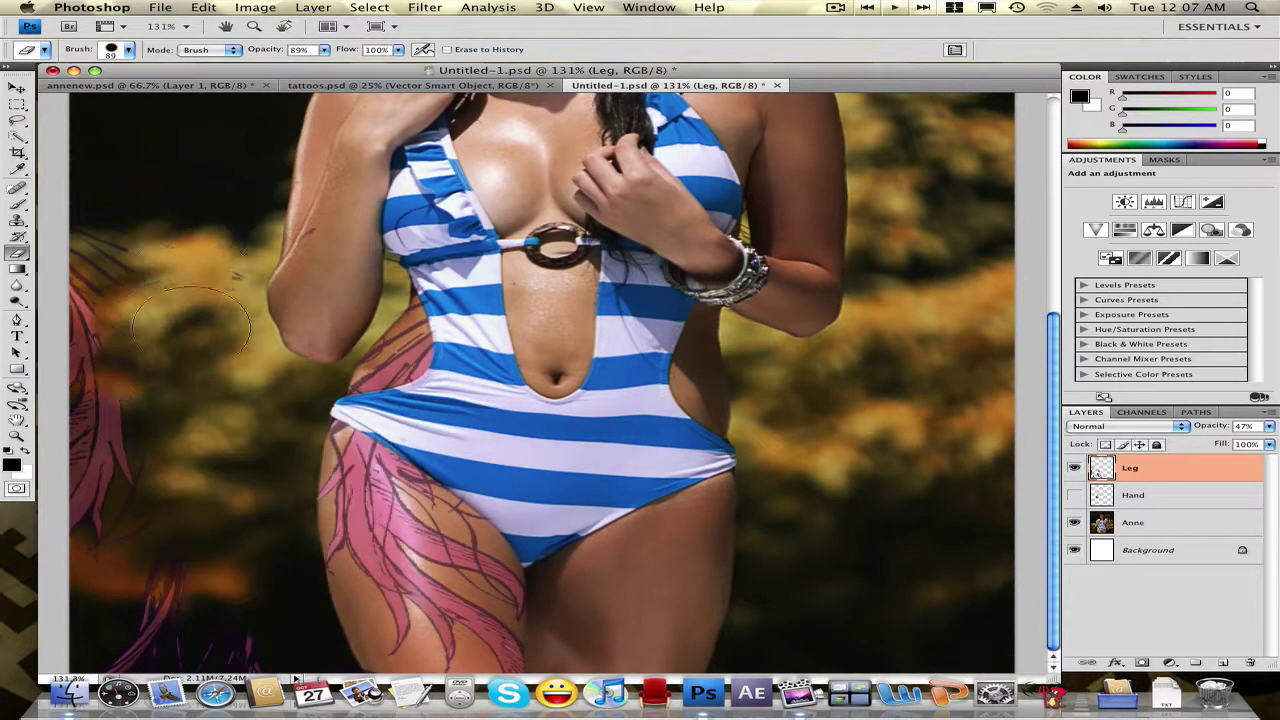
{"action": "left_click_drag", "start_coordinate": [180, 600], "coordinate": [154, 622]}
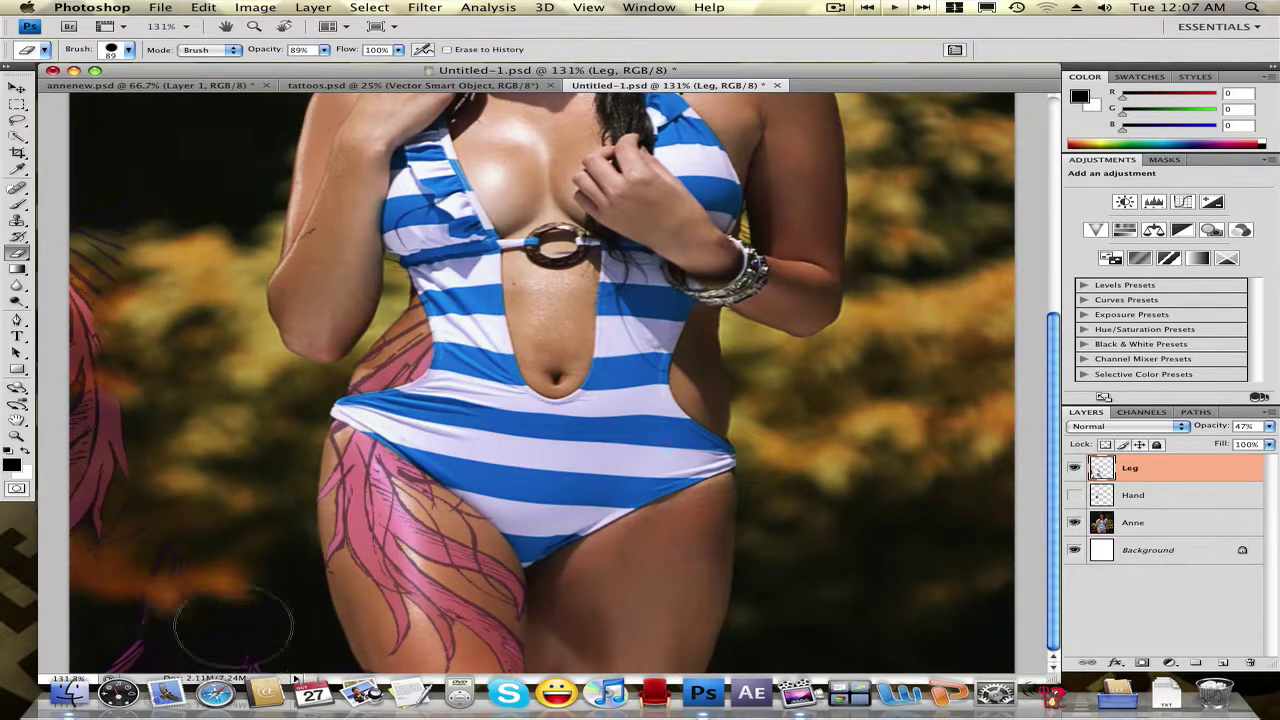
{"action": "left_click", "coordinate": [415, 7]}
Warp the Leg tattoo up and left along the thigh in Liquify and apply it.
{"action": "left_click", "coordinate": [460, 91]}
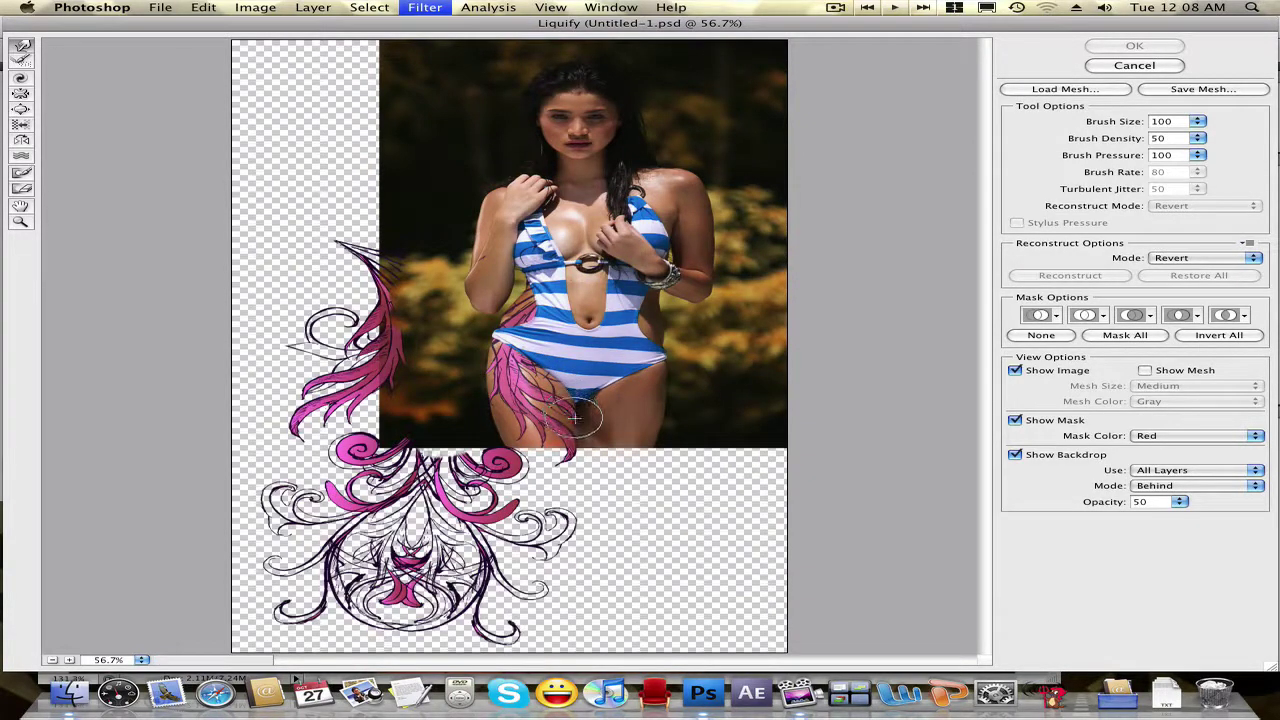
{"action": "left_click_drag", "start_coordinate": [570, 420], "coordinate": [505, 375]}
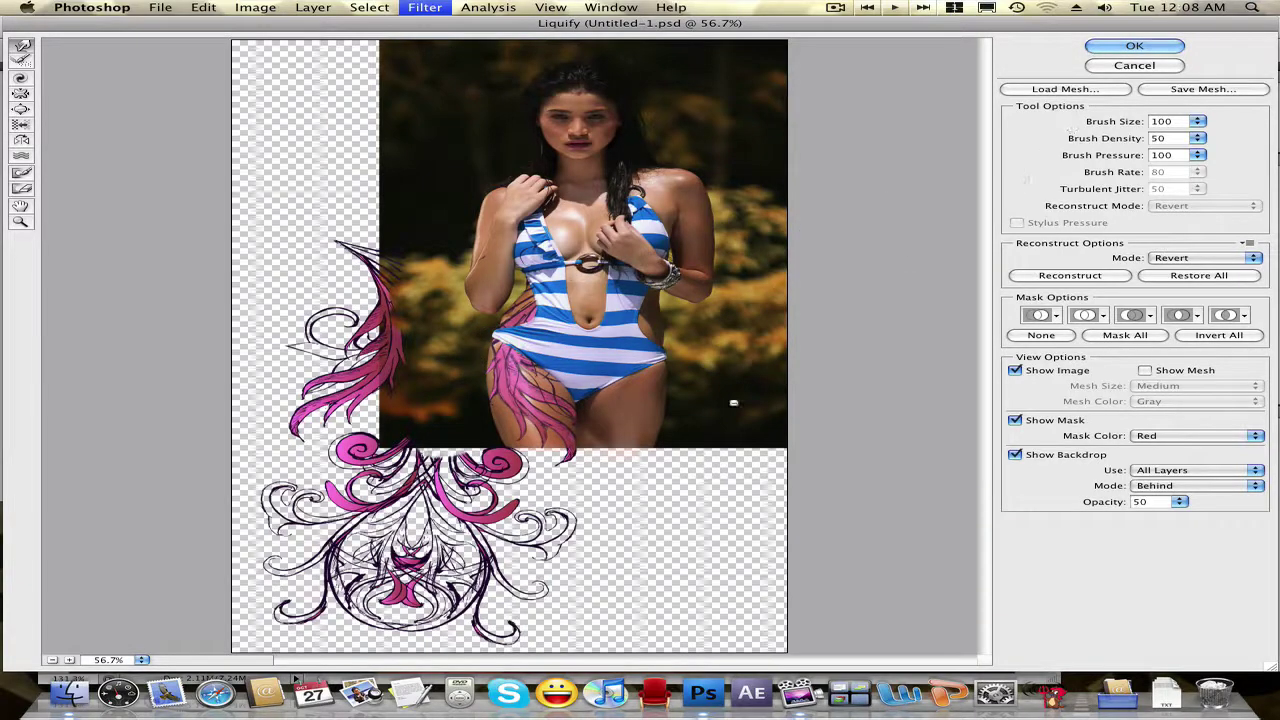
{"action": "key", "text": "Return"}
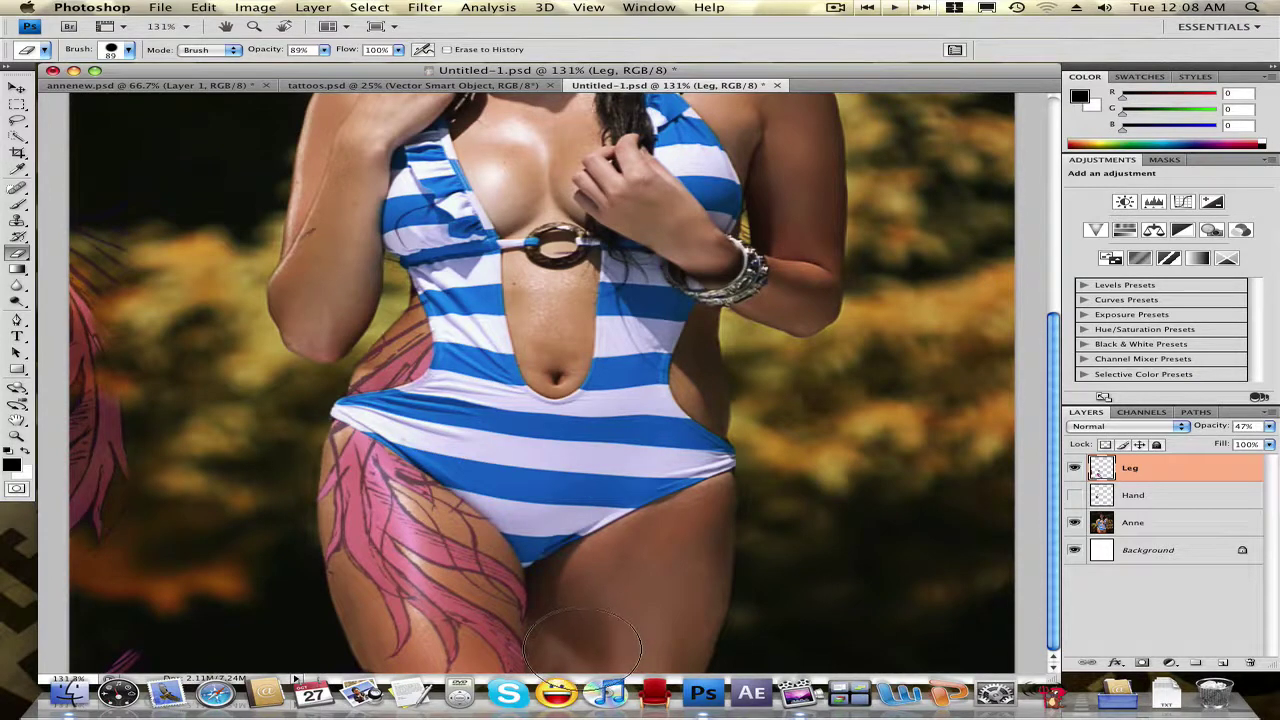
Erase the leg tattoo along the left thigh edge with a 60 px eraser.
{"action": "right_click", "coordinate": [650, 615]}
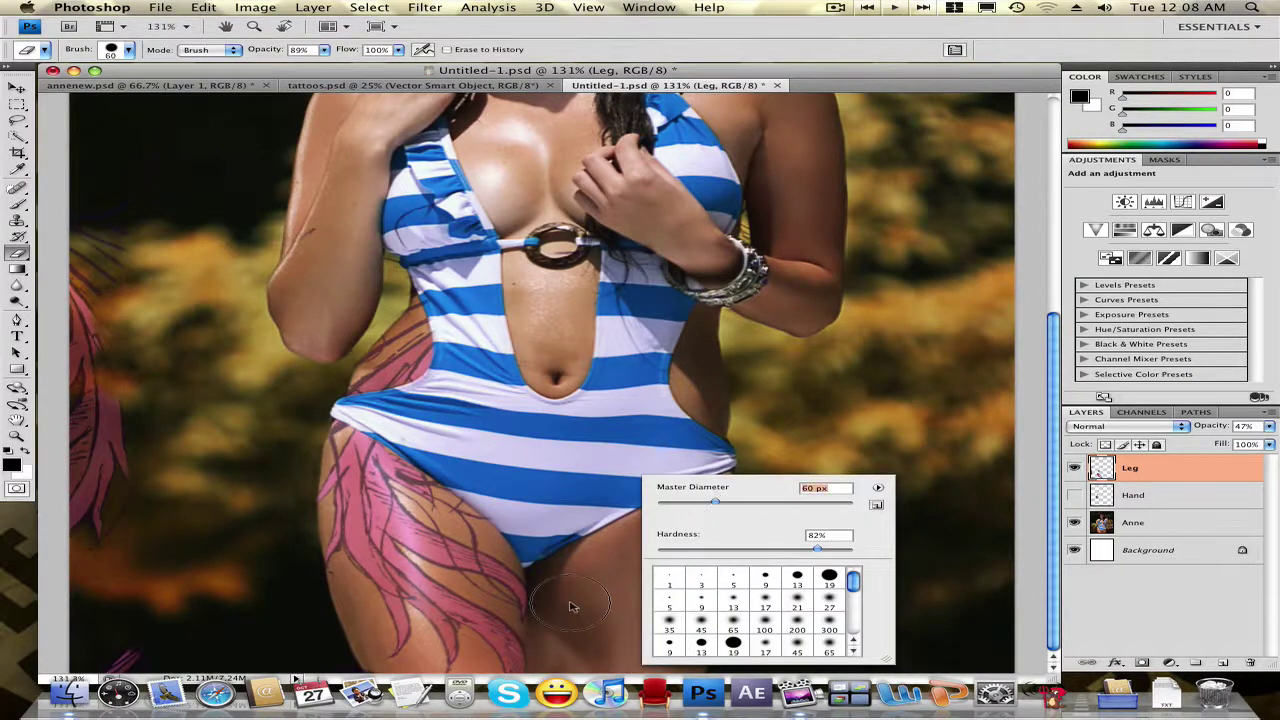
{"action": "key", "text": "Return"}
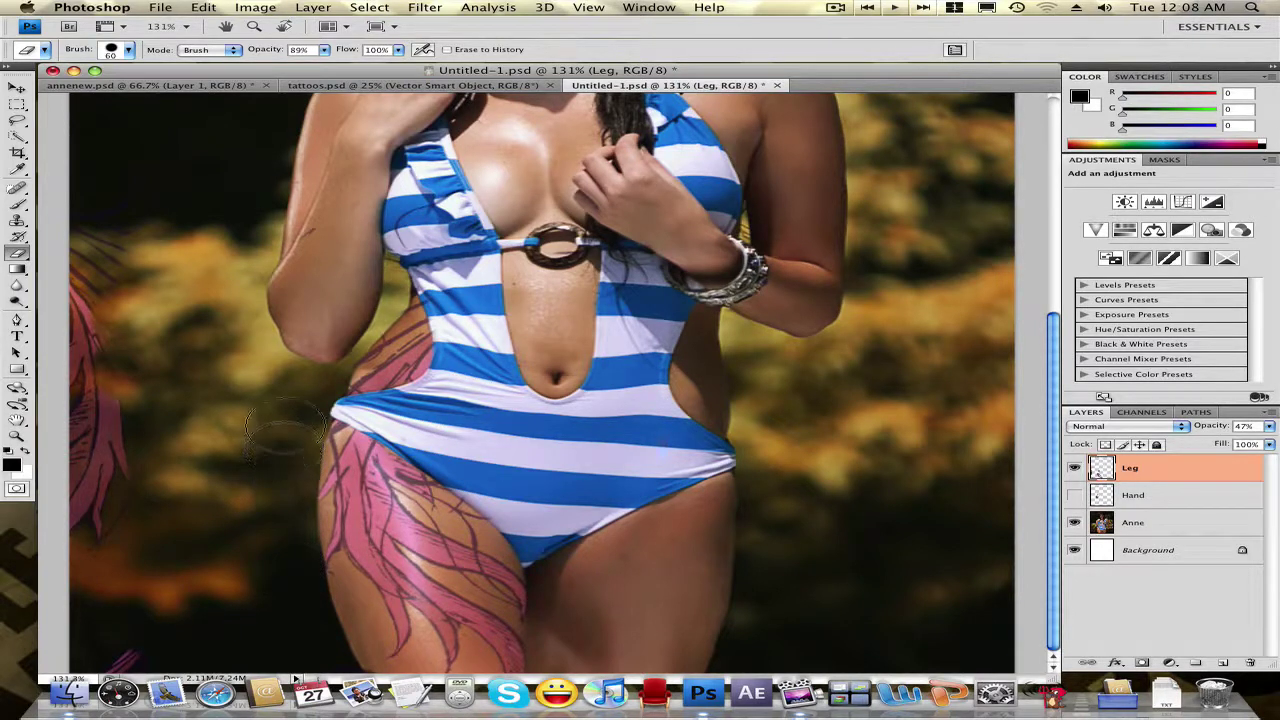
{"action": "left_click_drag", "start_coordinate": [318, 440], "coordinate": [270, 470]}
Shrink the eraser to 26 then 15 px and erase more of the leg tattoo edge.
{"action": "right_click", "coordinate": [438, 428]}
{"action": "left_click_drag", "start_coordinate": [503, 455], "coordinate": [493, 453]}
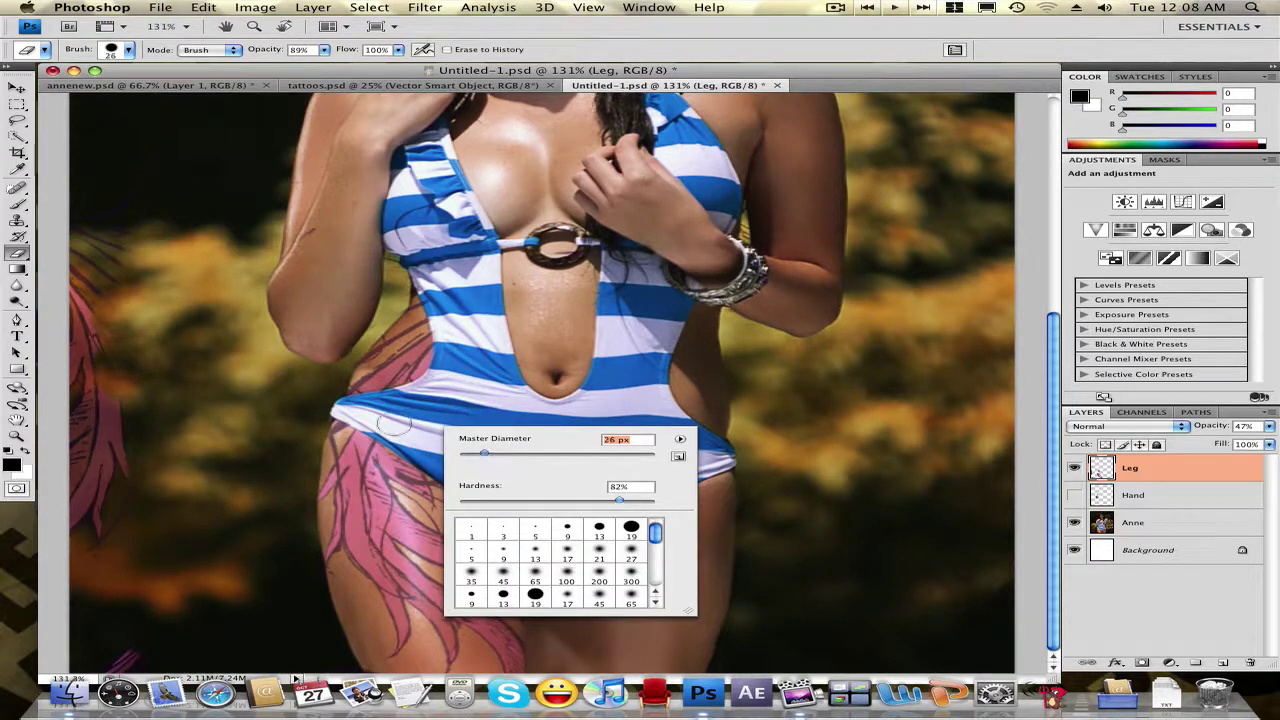
{"action": "key", "text": "Return"}
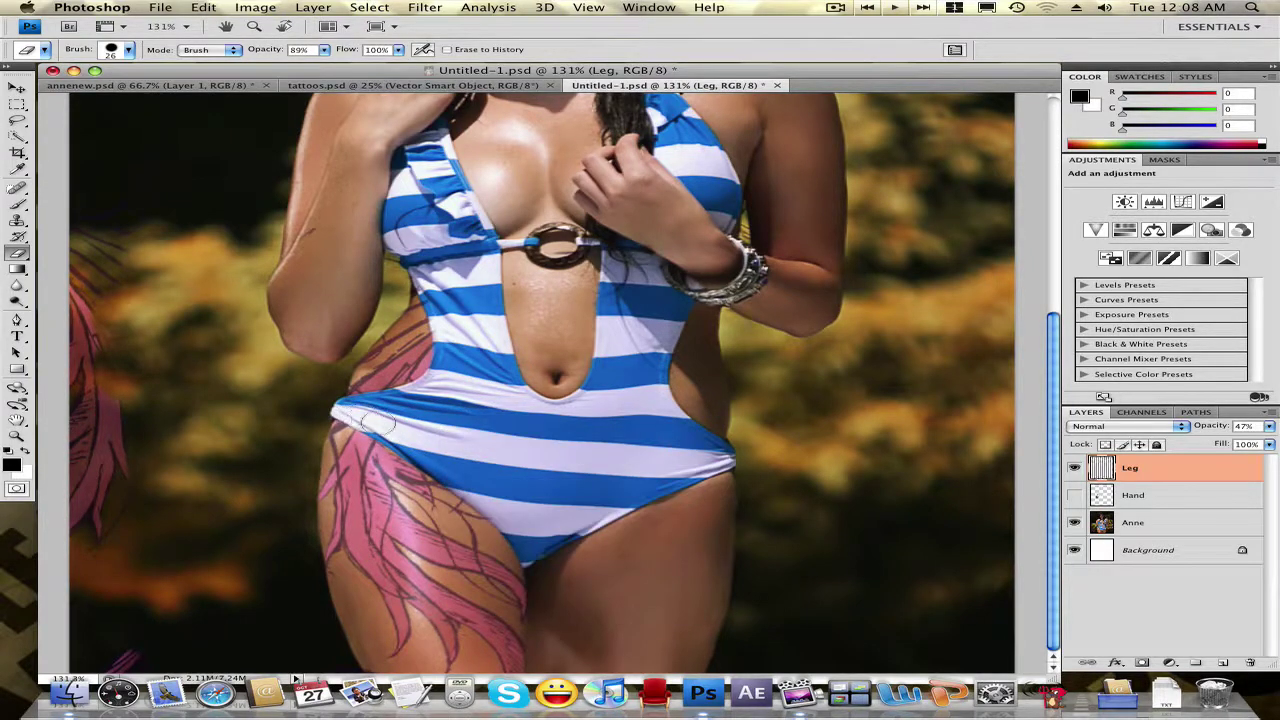
{"action": "right_click", "coordinate": [398, 425]}
{"action": "left_click_drag", "start_coordinate": [438, 449], "coordinate": [430, 449]}
{"action": "key", "text": "Return"}
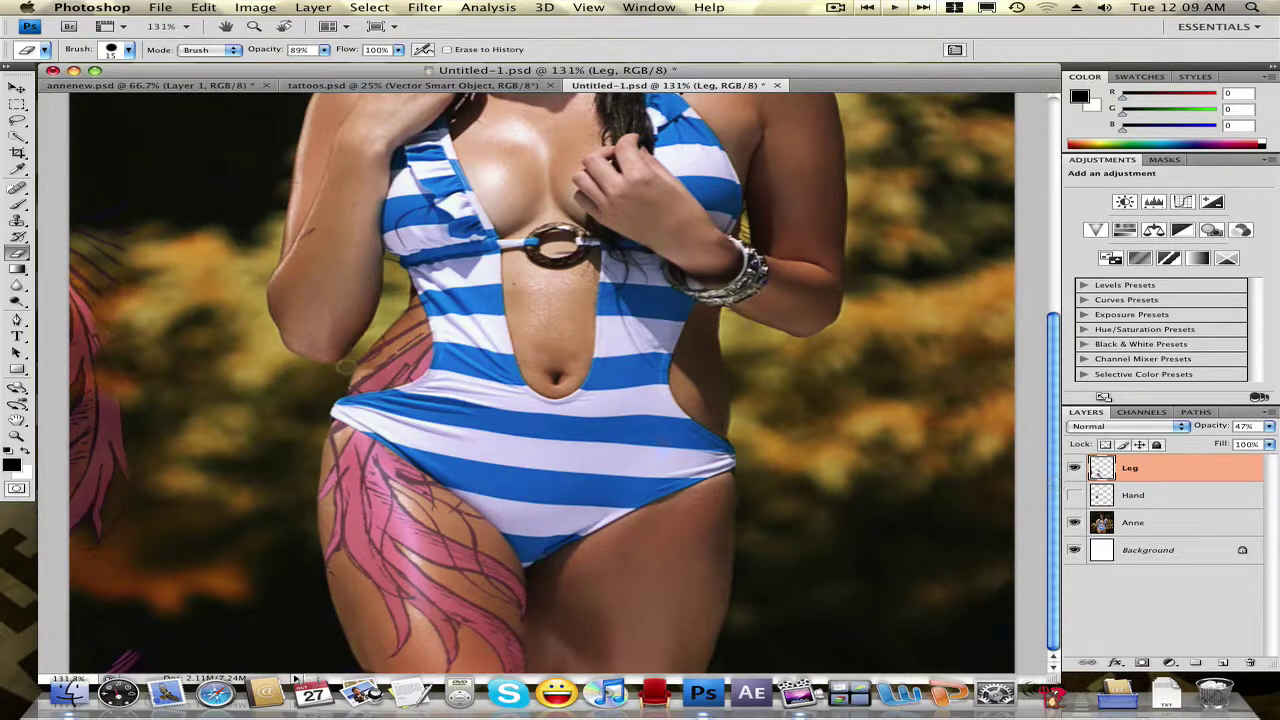
{"action": "left_click_drag", "start_coordinate": [344, 363], "coordinate": [342, 369]}
Make both the Hand and Leg tattoo layers visible, then launch Liquify from the Filter menu.
{"action": "left_click", "coordinate": [1074, 495]}
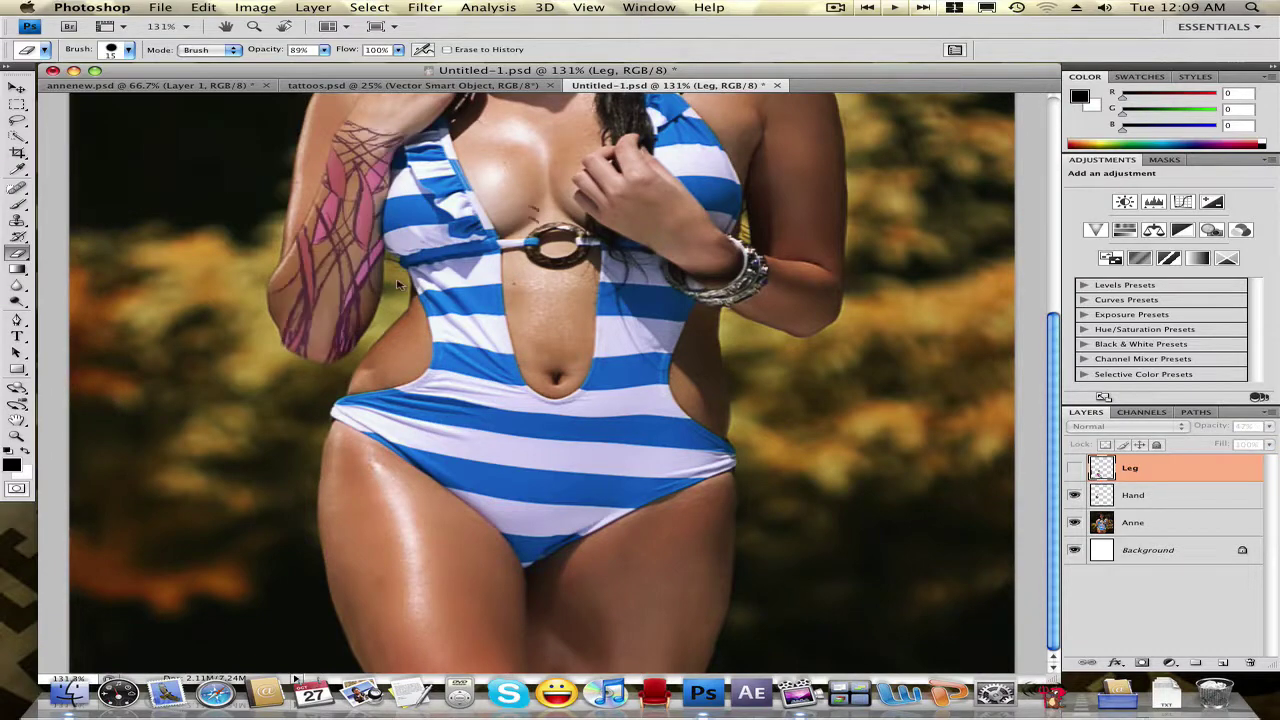
{"action": "scroll", "coordinate": [424, 282], "scroll_direction": "up", "scroll_amount": 2}
{"action": "left_click", "coordinate": [424, 8]}
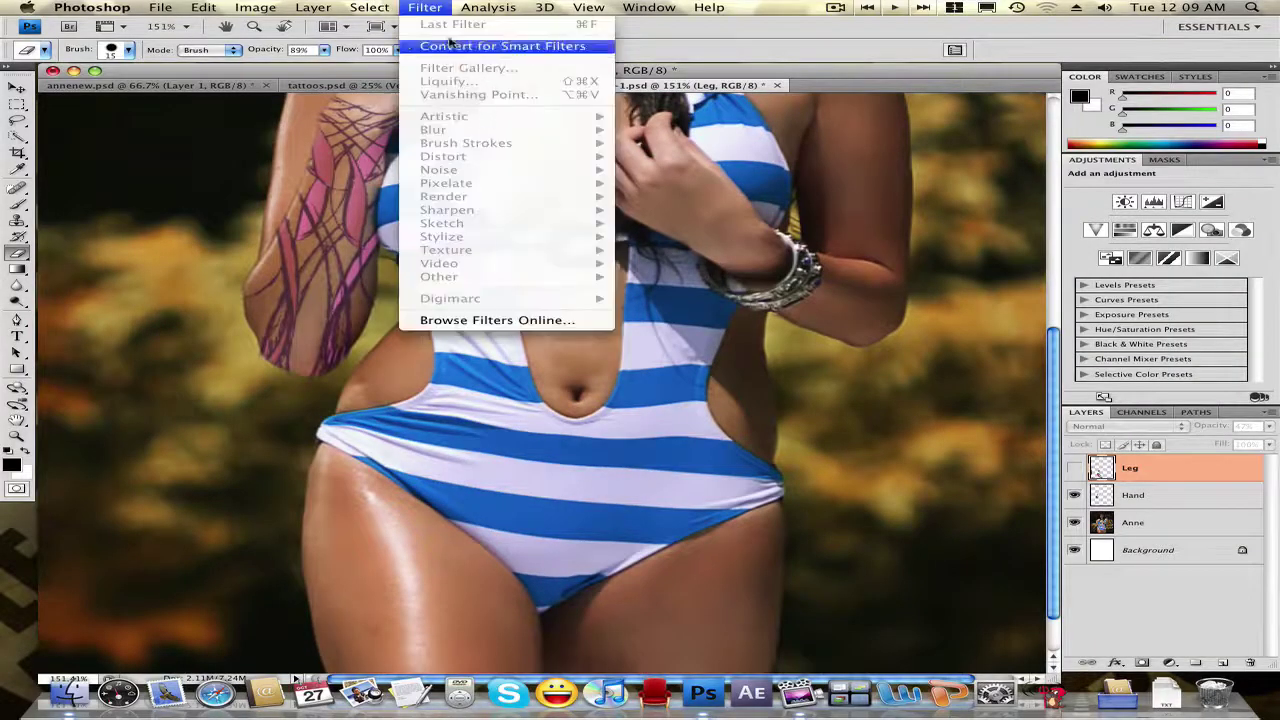
{"action": "left_click", "coordinate": [593, 430]}
{"action": "scroll", "coordinate": [593, 430], "scroll_direction": "down", "scroll_amount": 5}
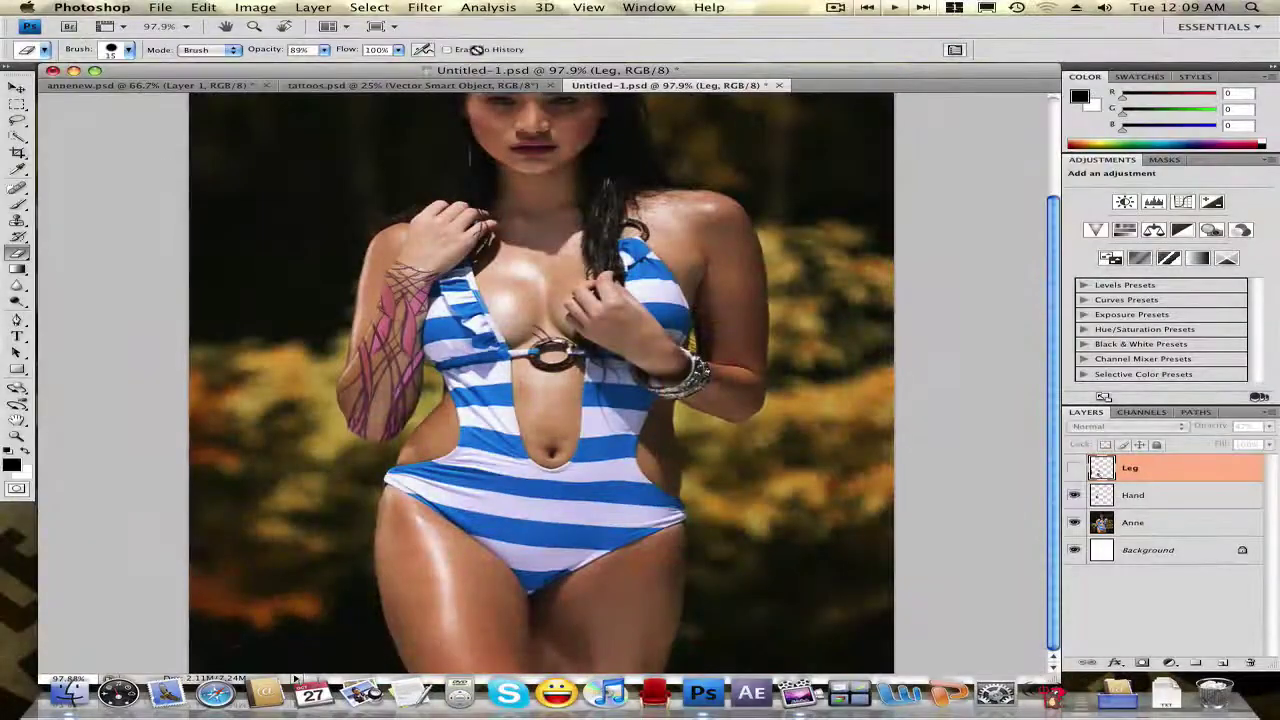
{"action": "left_click", "coordinate": [437, 9]}
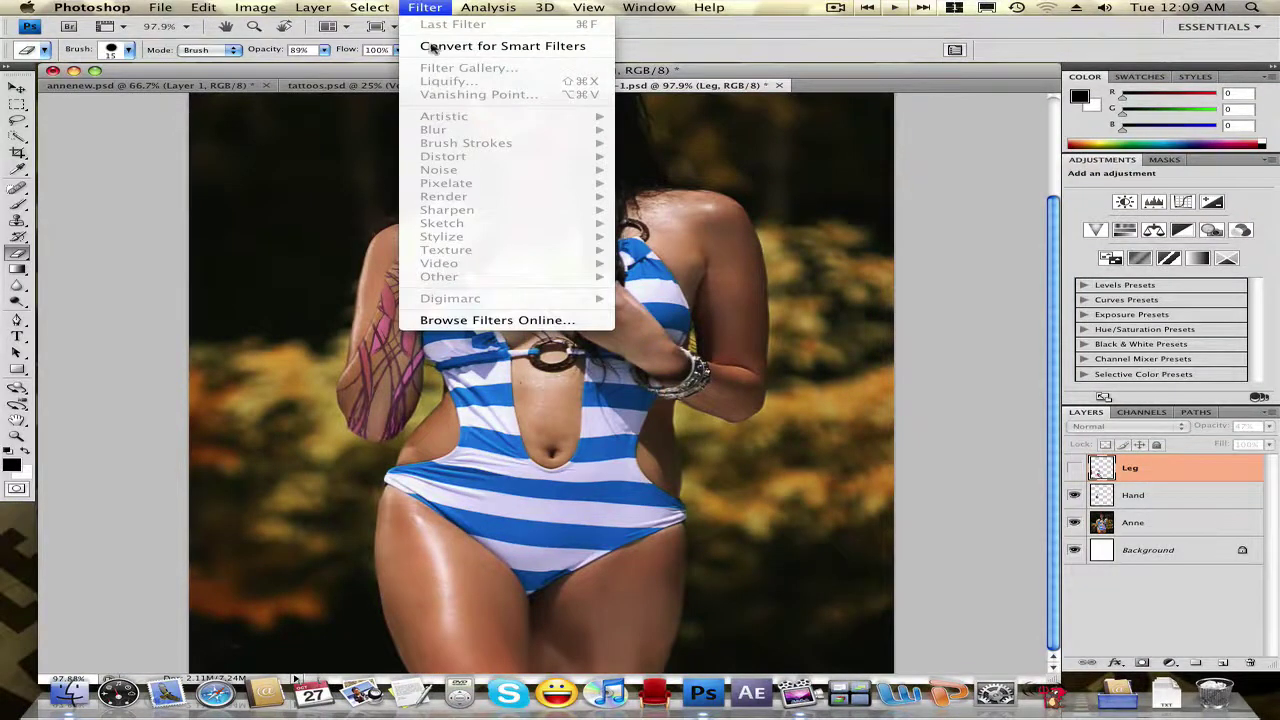
{"action": "left_click", "coordinate": [731, 428]}
{"action": "left_click", "coordinate": [1074, 467]}
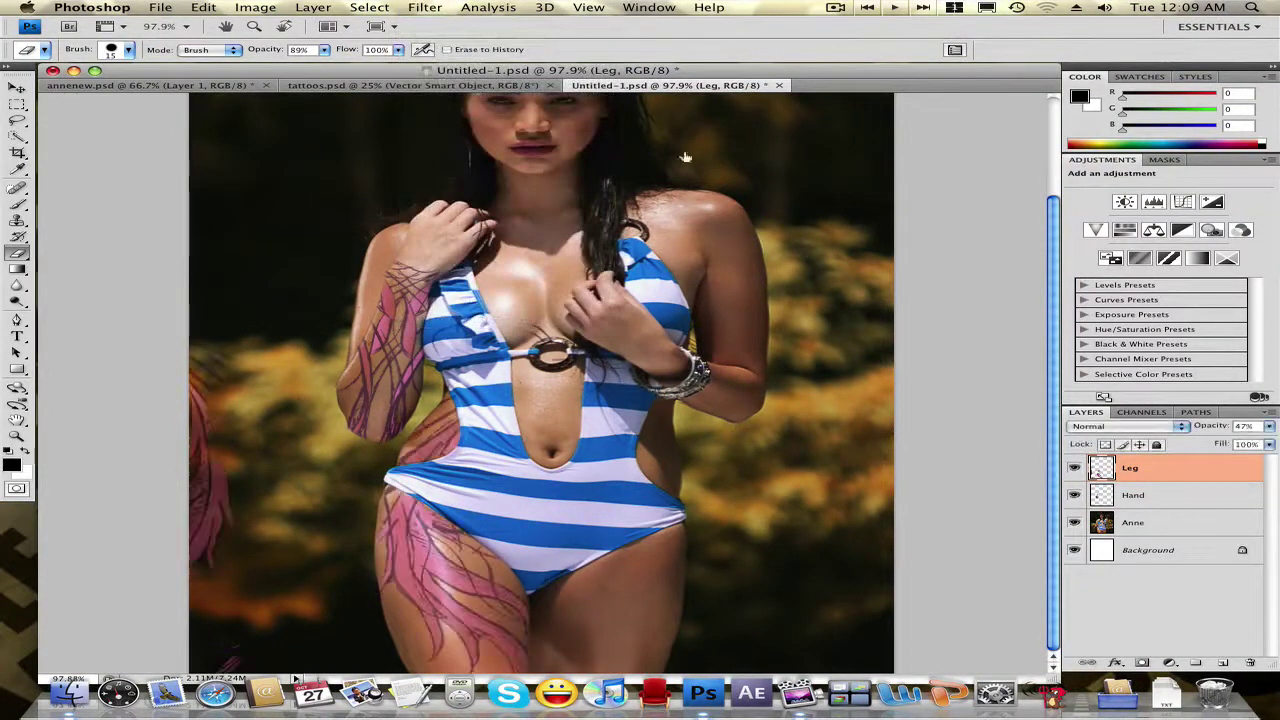
{"action": "left_click", "coordinate": [424, 8]}
{"action": "left_click", "coordinate": [571, 410]}
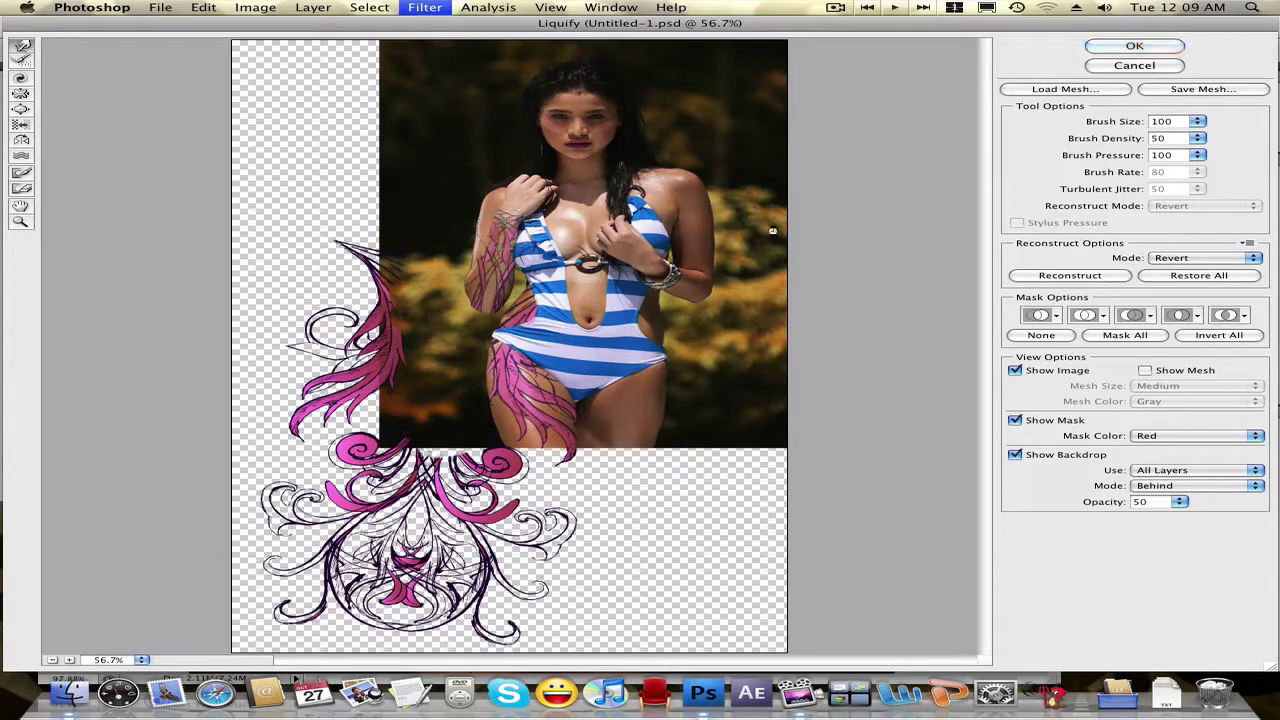
Apply the second Liquify warp to the Leg tattoo.
{"action": "key", "text": "Return"}
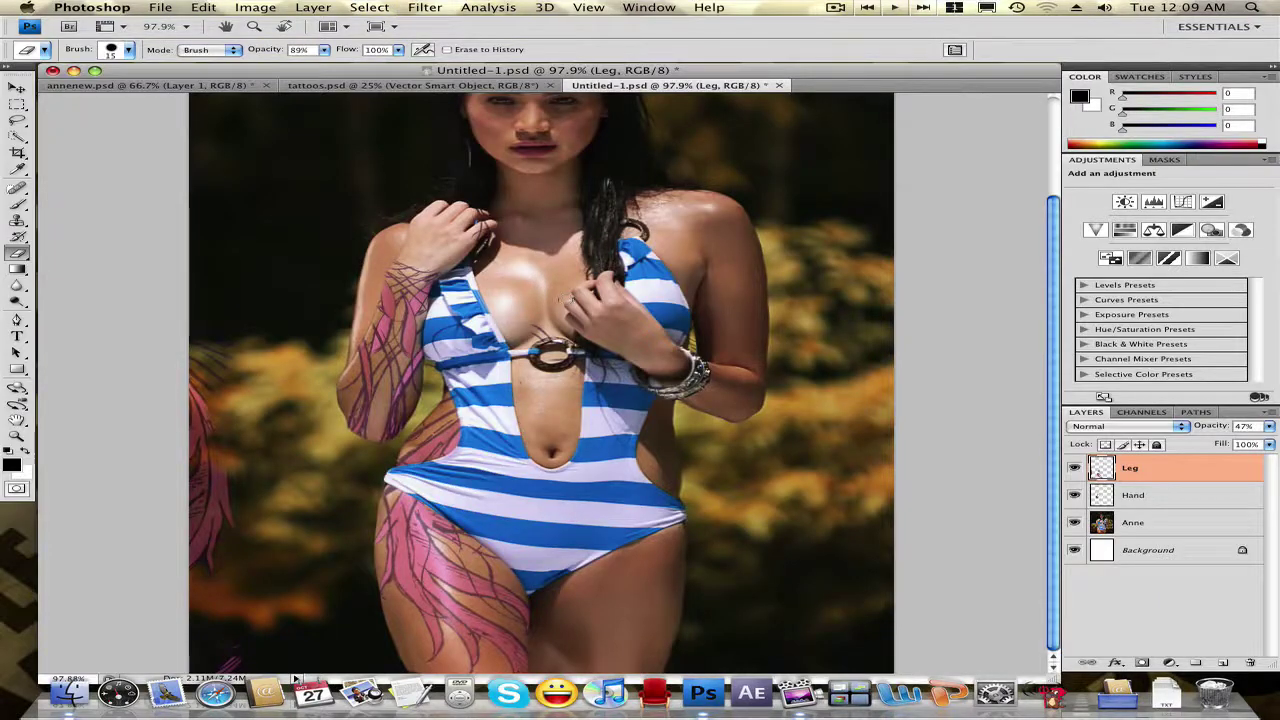
Set the eraser to 39 px, select the Hand layer and erase the arm tattoo's lower edge.
{"action": "scroll", "coordinate": [300, 458], "scroll_direction": "up", "scroll_amount": 3}
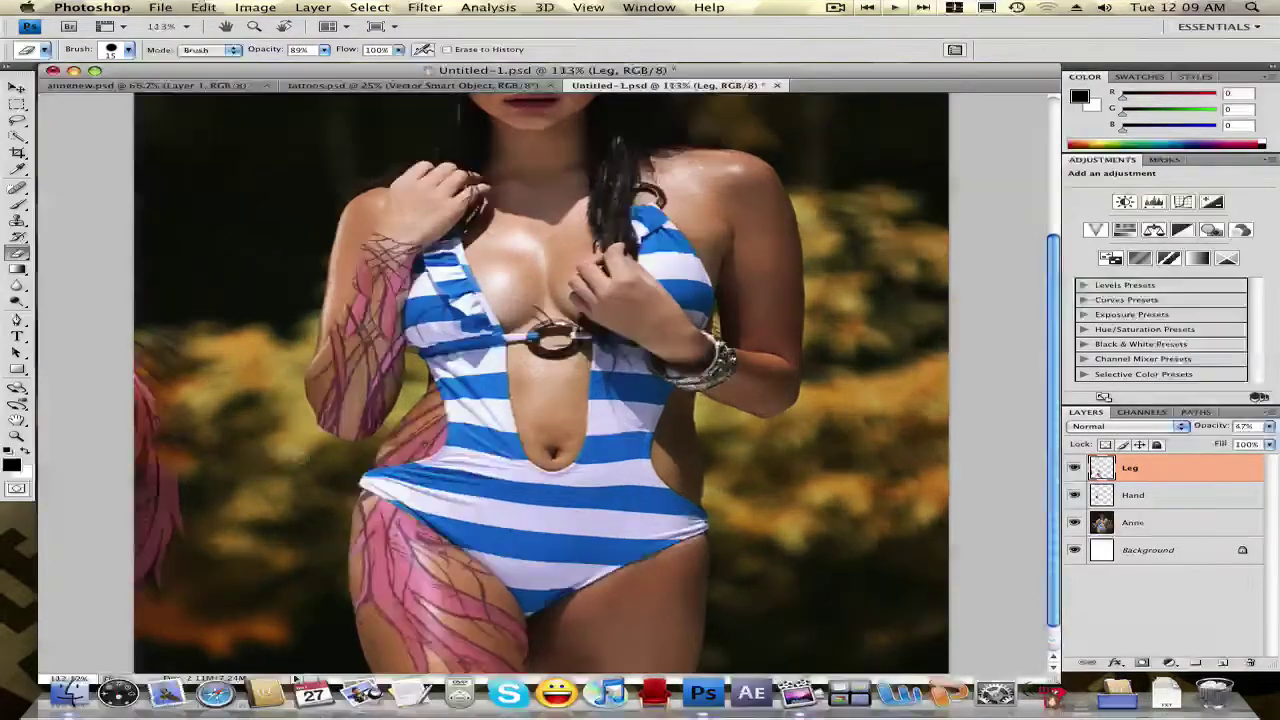
{"action": "right_click", "coordinate": [305, 455]}
{"action": "left_click", "coordinate": [269, 440]}
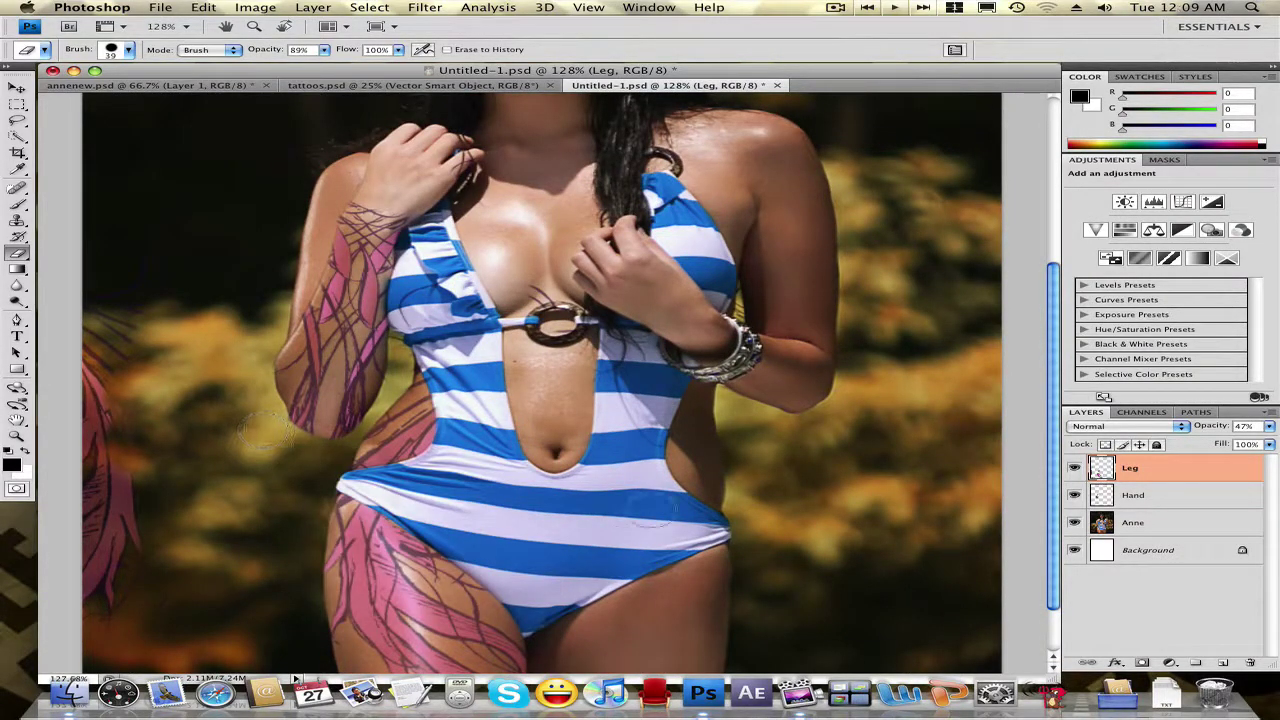
{"action": "left_click", "coordinate": [1150, 499]}
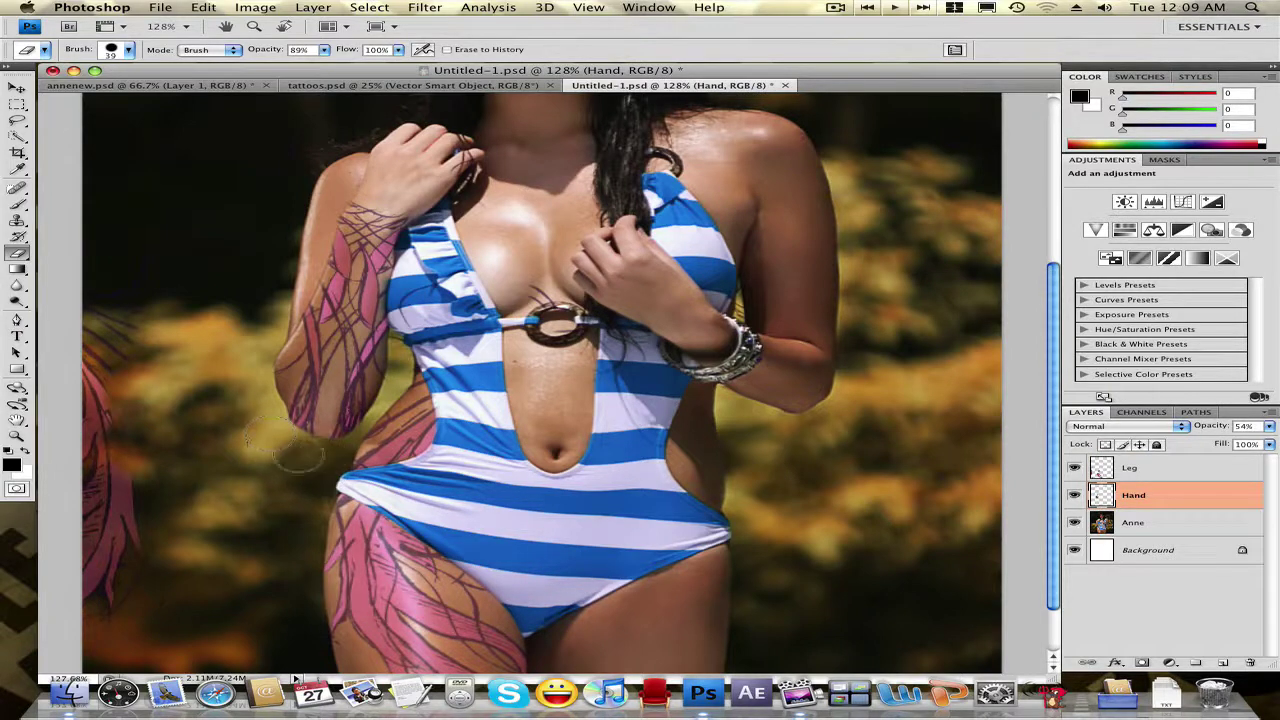
{"action": "left_click_drag", "start_coordinate": [270, 436], "coordinate": [297, 465]}
Shrink the eraser to 21 px, erase tattoo lines over the shoulder, and zoom out.
{"action": "right_click", "coordinate": [302, 462]}
{"action": "left_click_drag", "start_coordinate": [360, 490], "coordinate": [341, 494]}
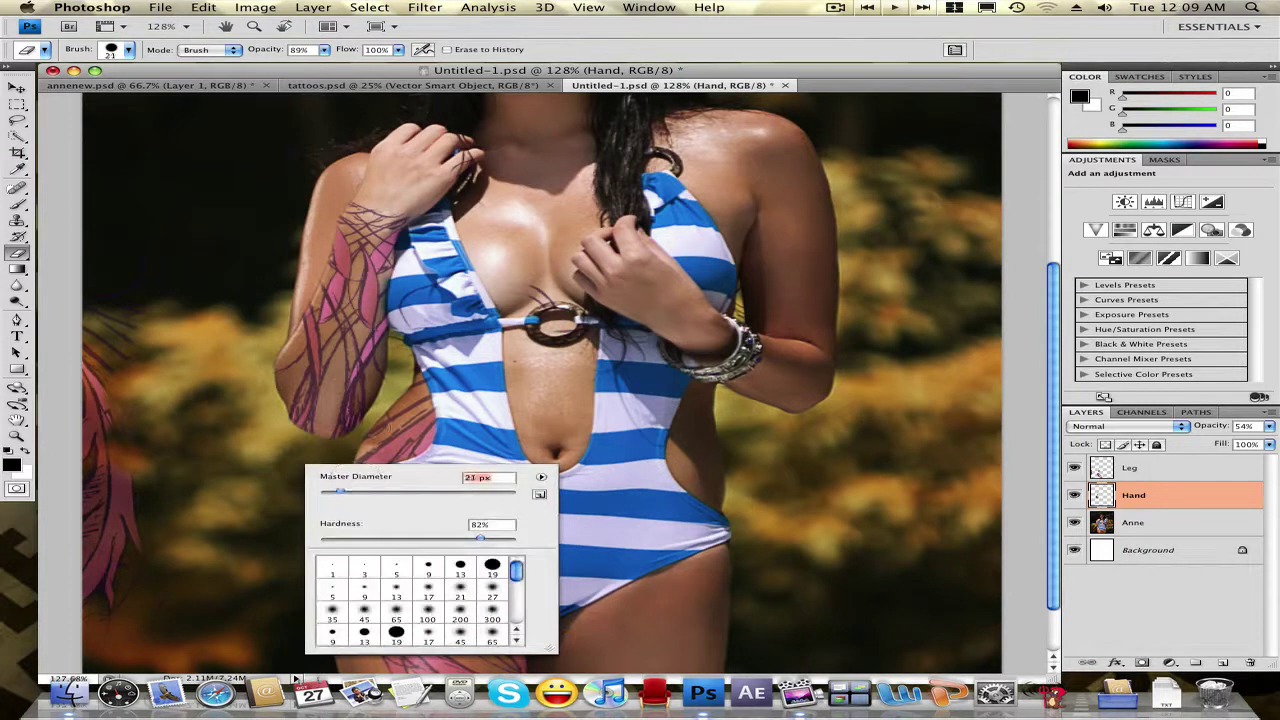
{"action": "key", "text": "Return"}
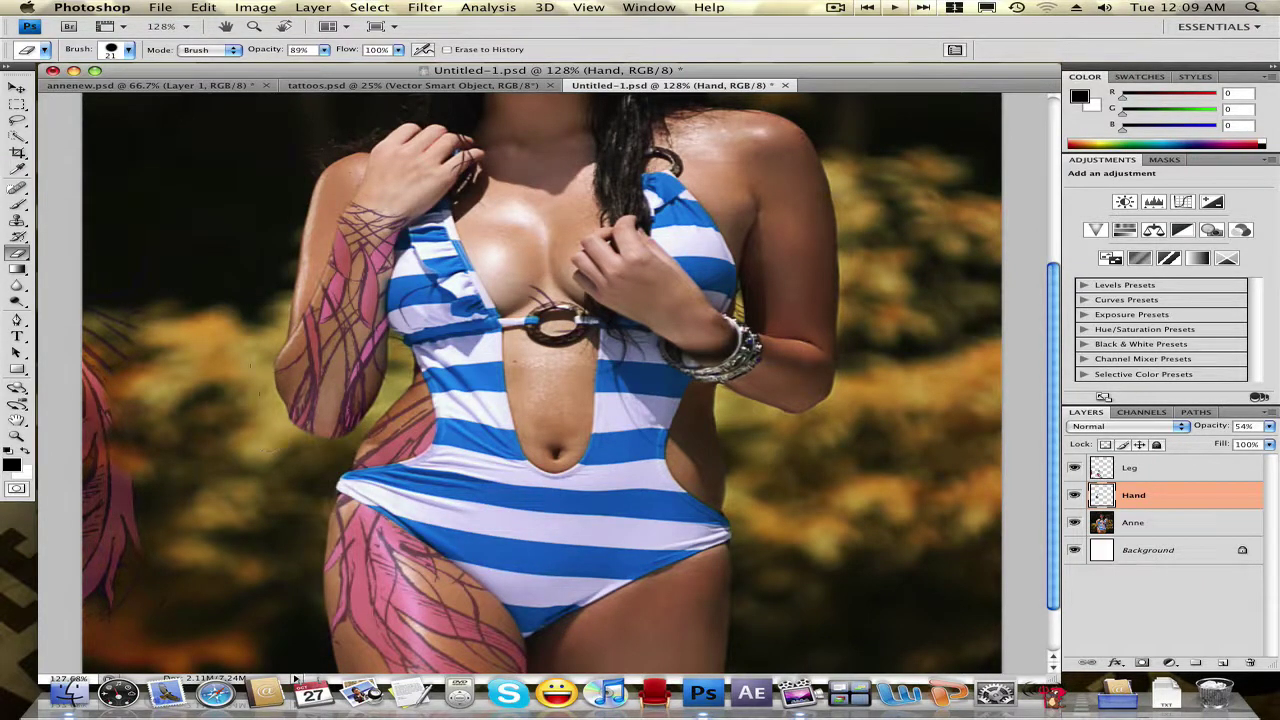
{"action": "key", "text": "ctrl+z"}
{"action": "left_click_drag", "start_coordinate": [385, 203], "coordinate": [395, 200]}
{"action": "scroll", "coordinate": [286, 290], "scroll_direction": "down", "scroll_amount": 2}
{"action": "scroll", "coordinate": [286, 290], "scroll_direction": "down", "scroll_amount": 2}
{"action": "scroll", "coordinate": [286, 290], "scroll_direction": "down", "scroll_amount": 2}
{"action": "scroll", "coordinate": [286, 290], "scroll_direction": "down", "scroll_amount": 1}
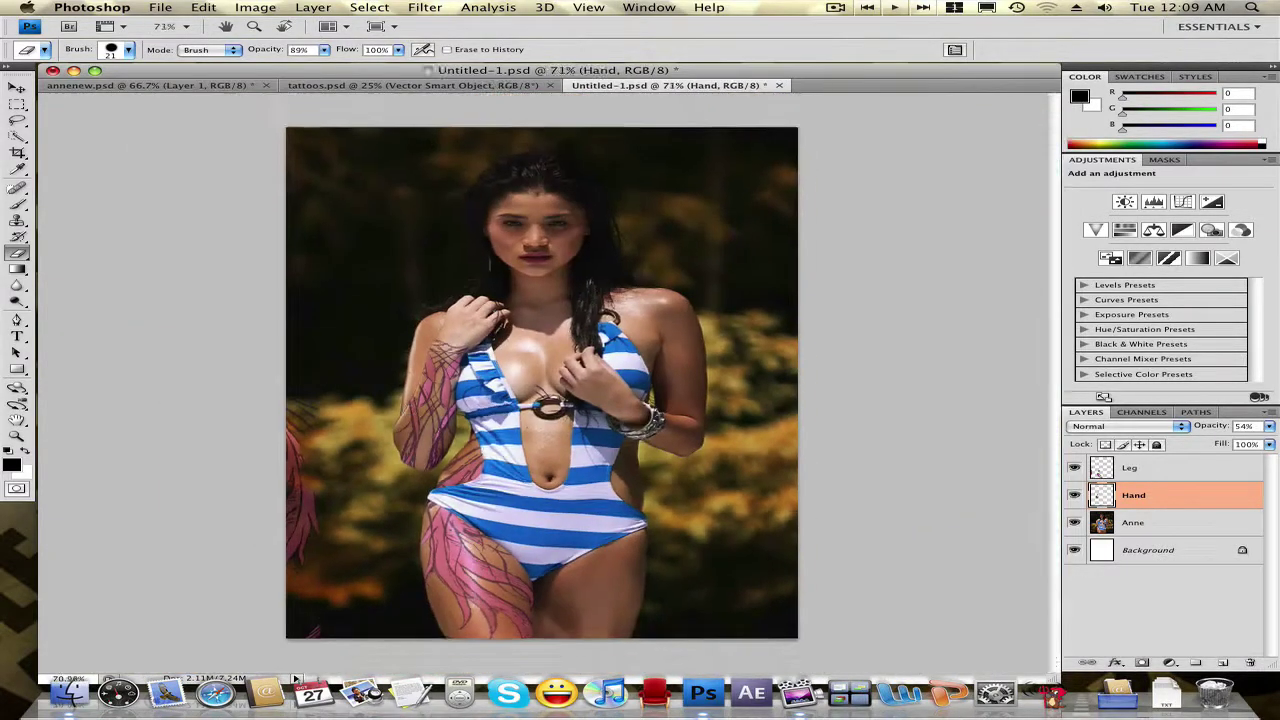
Set the Hand layer to Multiply blending and raise its opacity slightly.
{"action": "left_click", "coordinate": [1180, 426]}
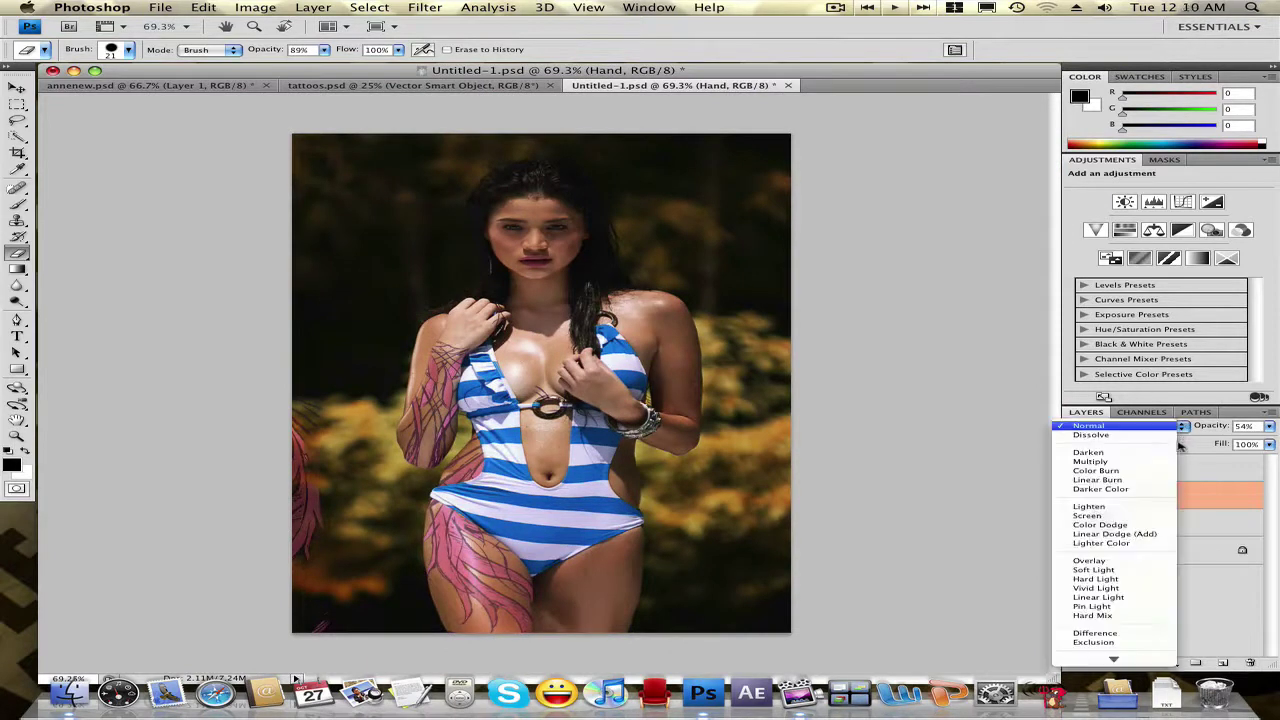
{"action": "key", "text": "Escape"}
{"action": "key", "text": "shift+alt+m"}
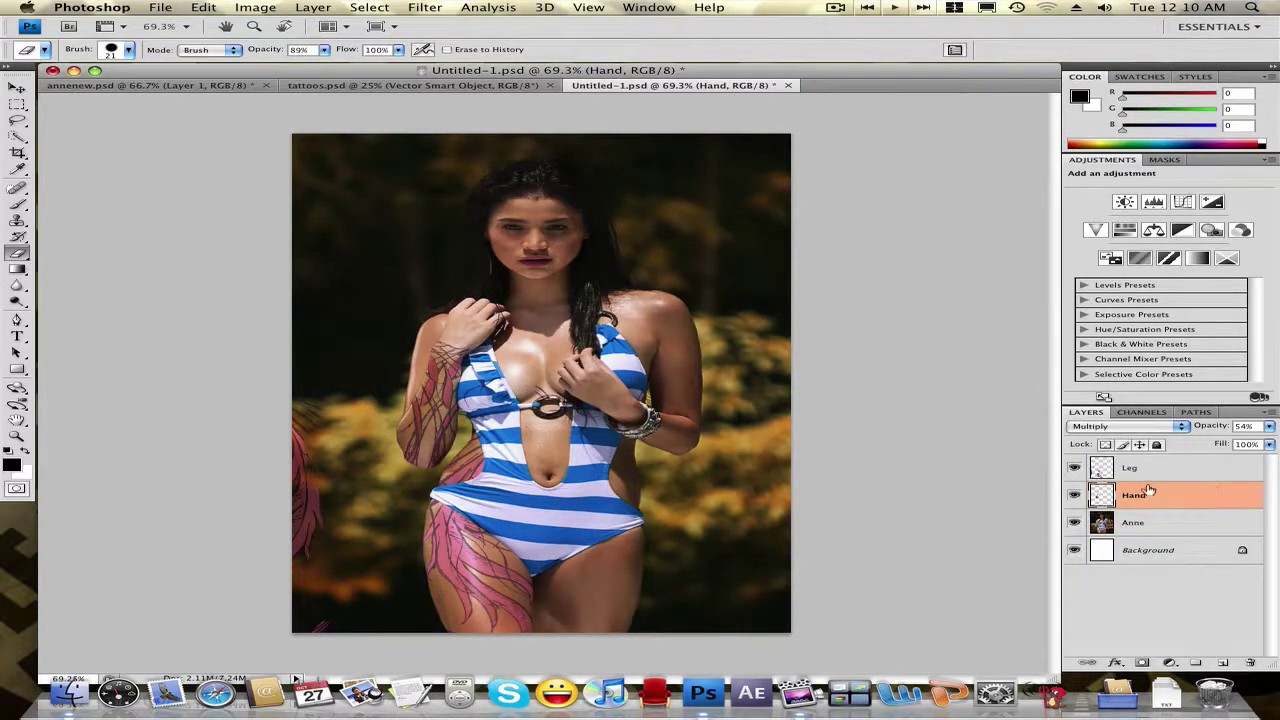
{"action": "left_click", "coordinate": [1269, 427]}
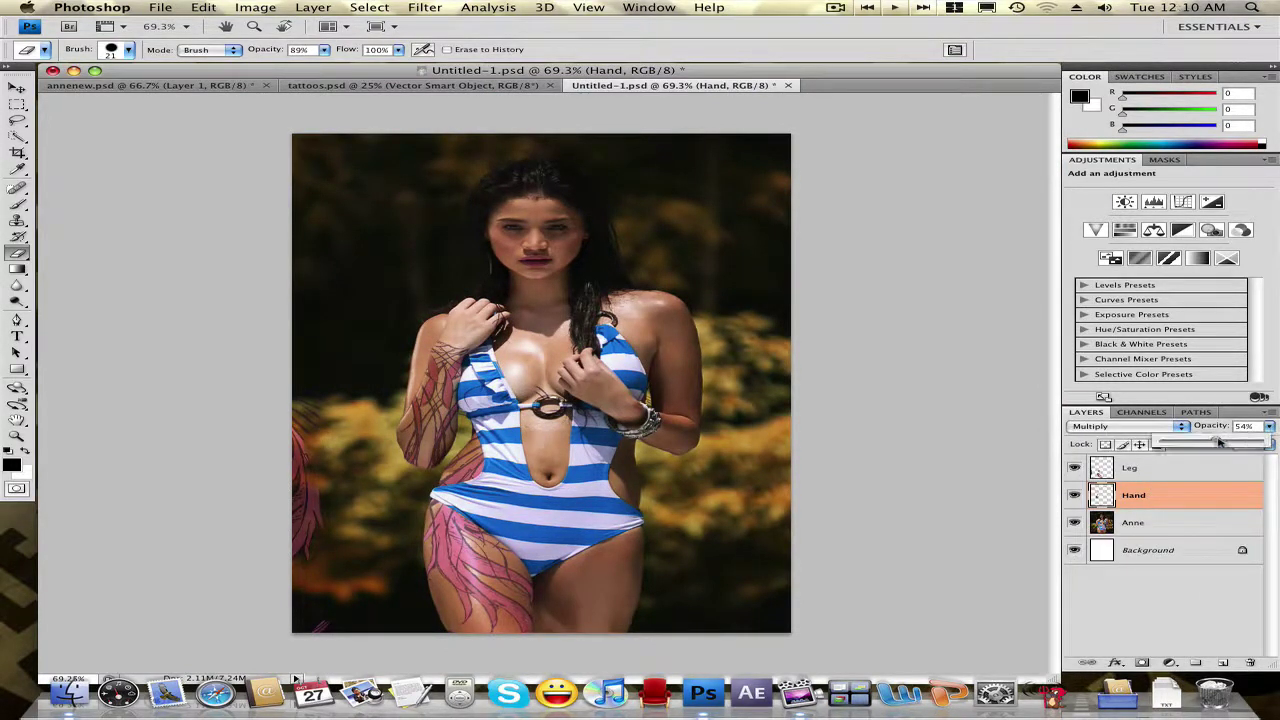
{"action": "left_click_drag", "start_coordinate": [1230, 444], "coordinate": [1234, 445]}
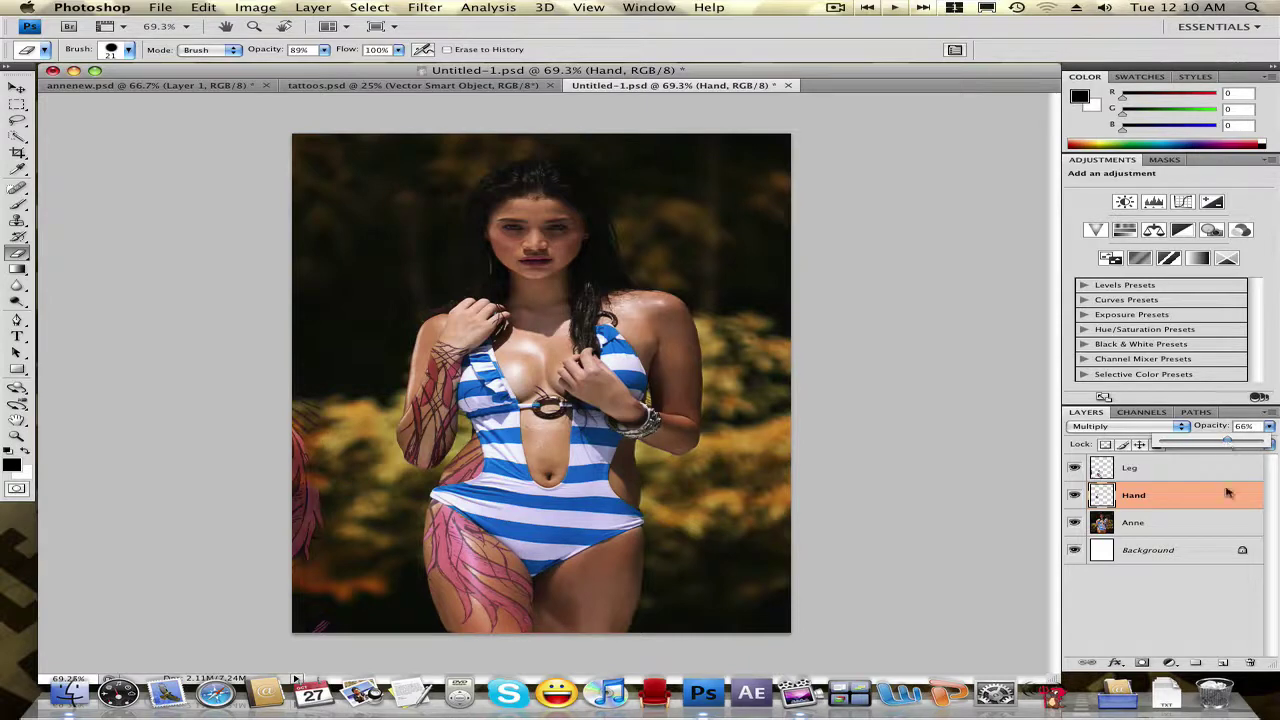
Set the Leg layer to Multiply blending at 69% opacity.
{"action": "left_click", "coordinate": [1224, 484]}
{"action": "left_click", "coordinate": [1269, 427]}
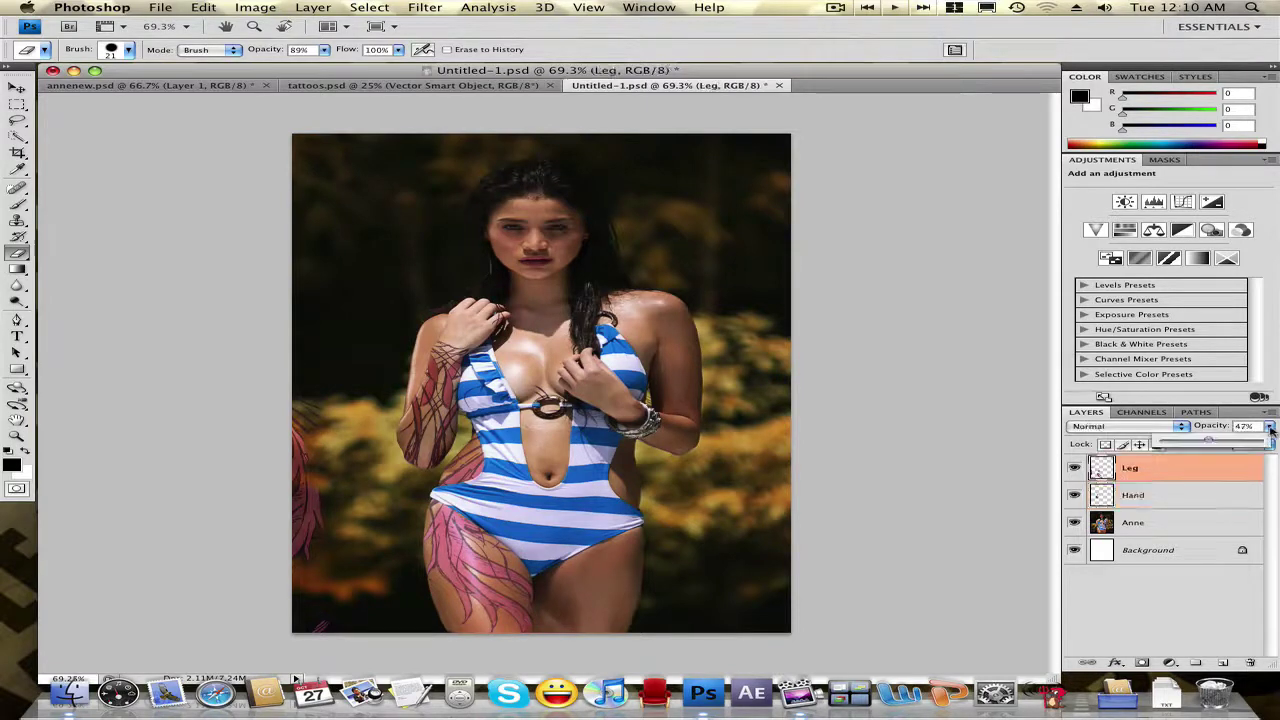
{"action": "left_click_drag", "start_coordinate": [1209, 444], "coordinate": [1231, 445]}
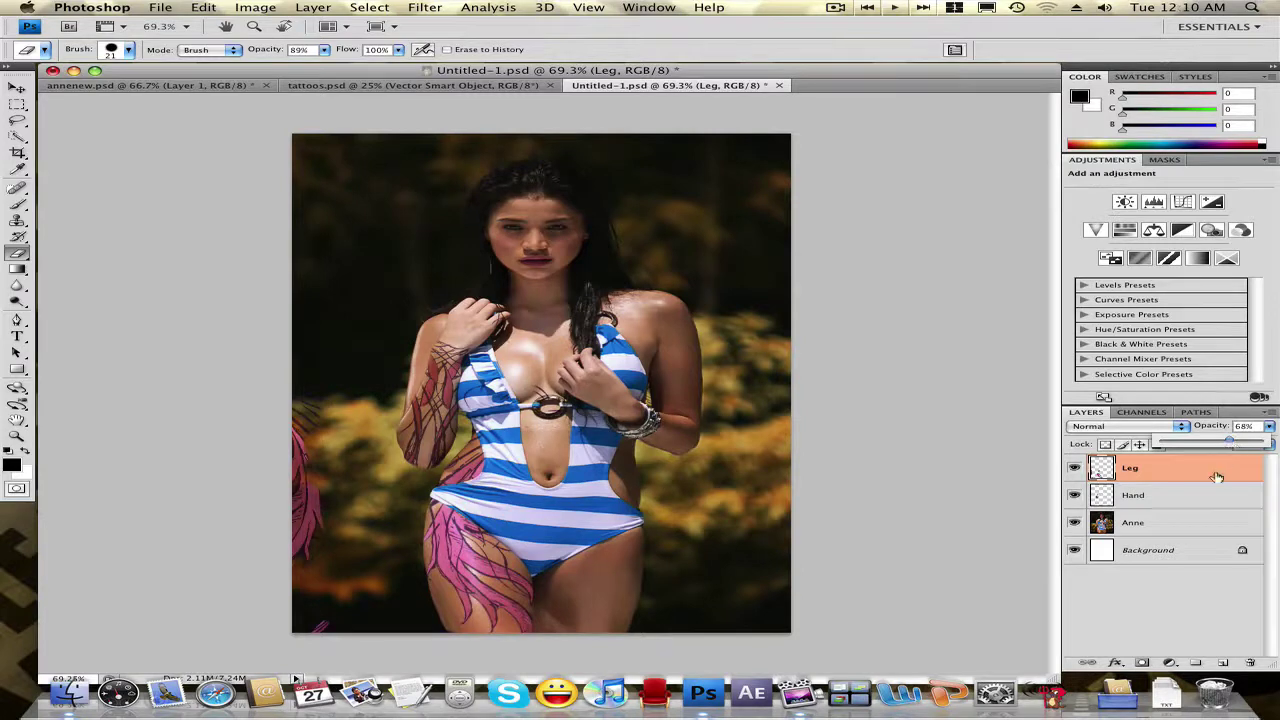
{"action": "left_click", "coordinate": [1181, 427]}
{"action": "left_click", "coordinate": [1170, 462]}
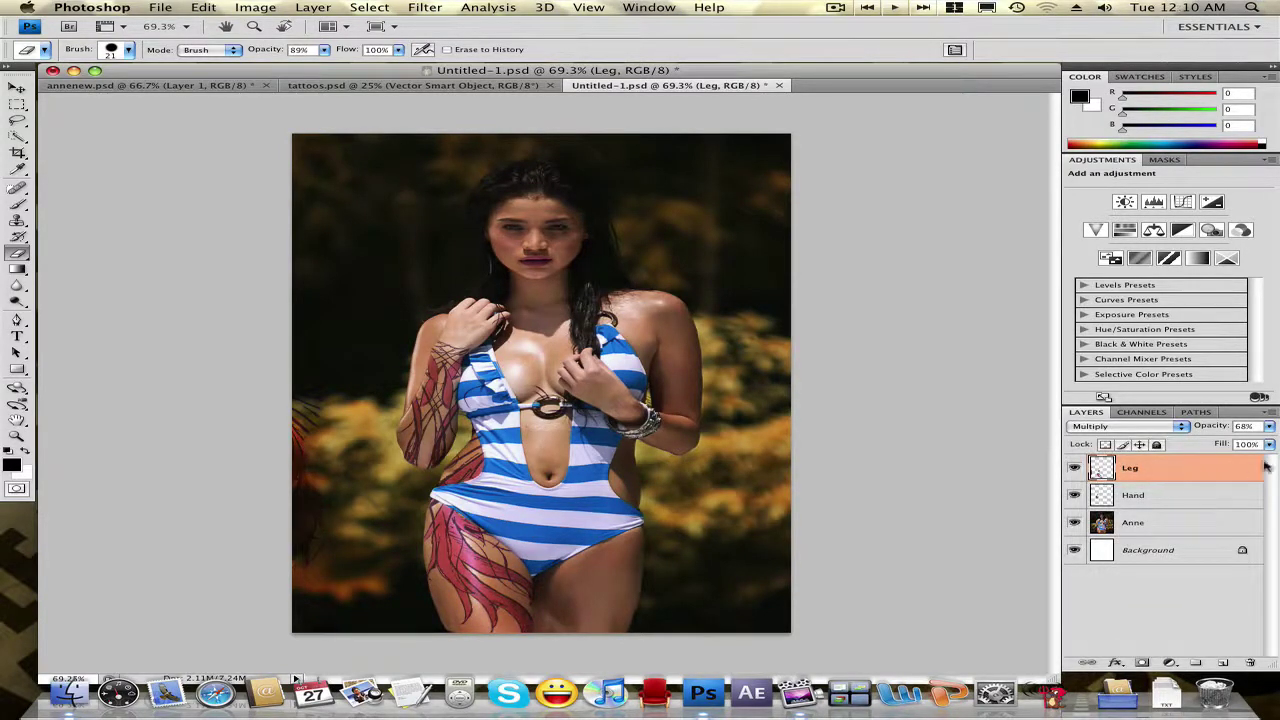
{"action": "left_click", "coordinate": [1267, 428]}
{"action": "left_click_drag", "start_coordinate": [1238, 444], "coordinate": [1229, 446]}
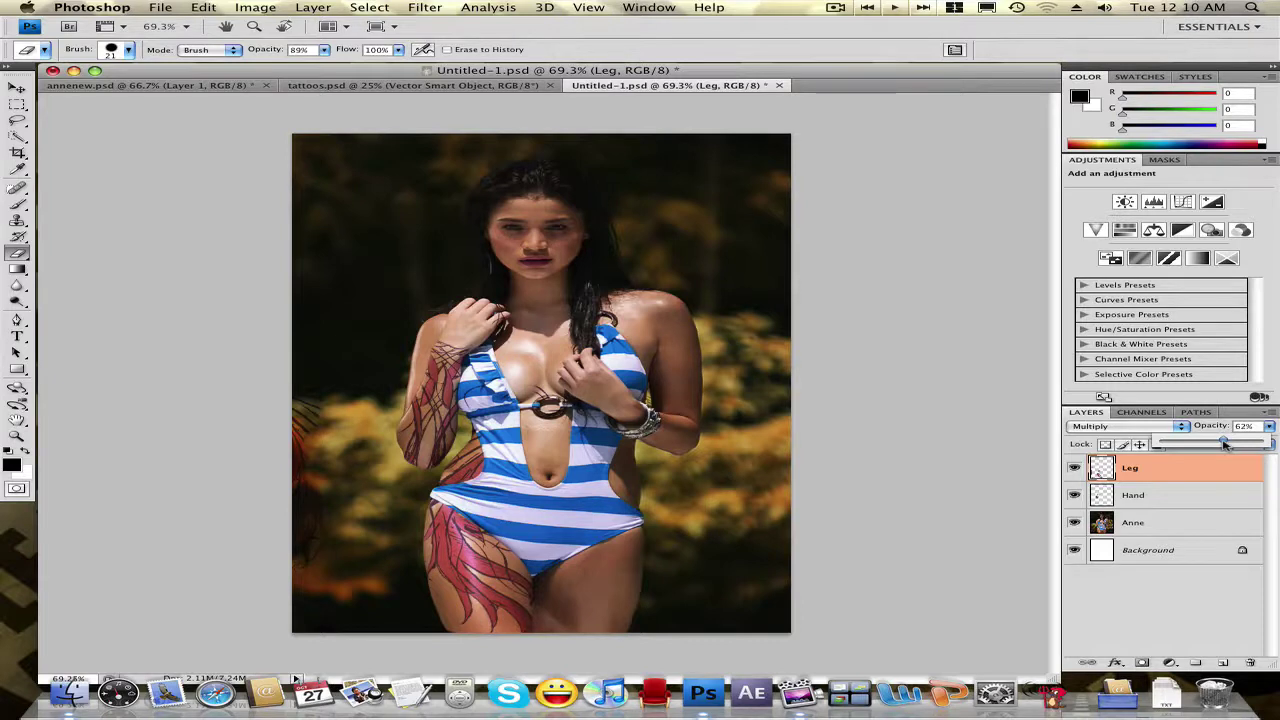
{"action": "left_click_drag", "start_coordinate": [1224, 444], "coordinate": [1228, 446]}
Enlarge the eraser brush to a 68 px master diameter.
{"action": "scroll", "coordinate": [946, 503], "scroll_direction": "down", "scroll_amount": 2}
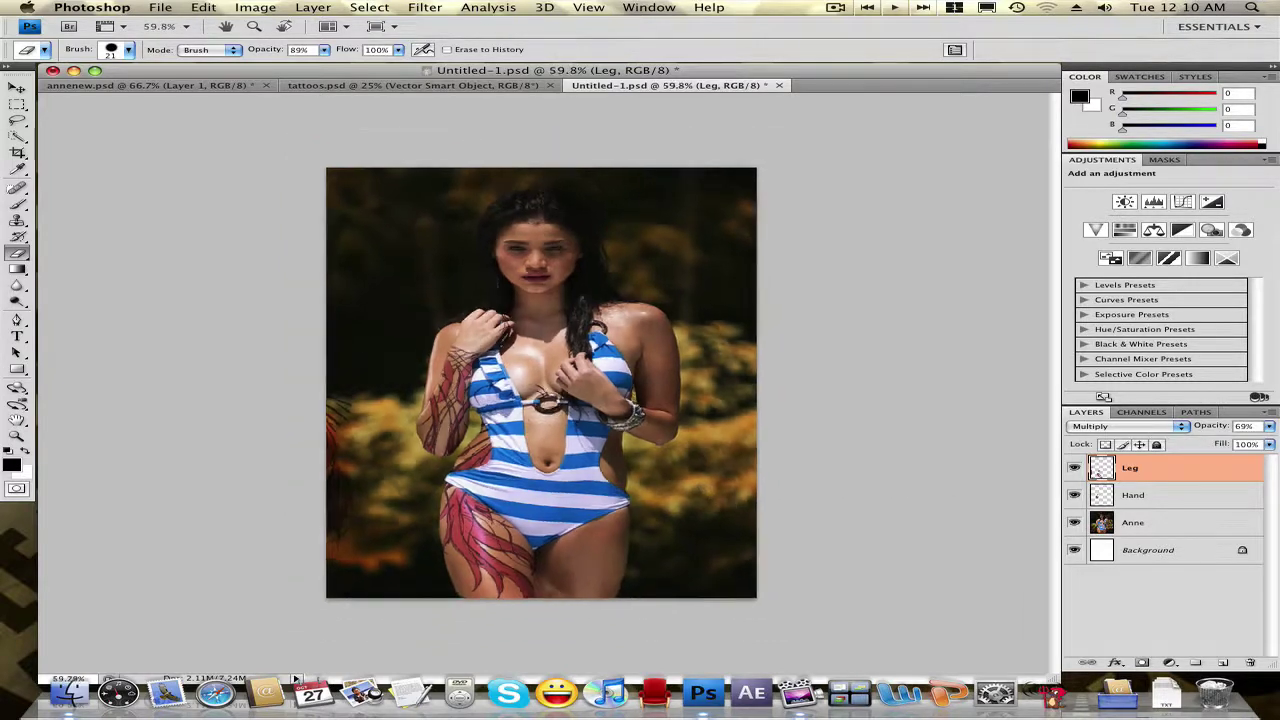
{"action": "right_click", "coordinate": [332, 414]}
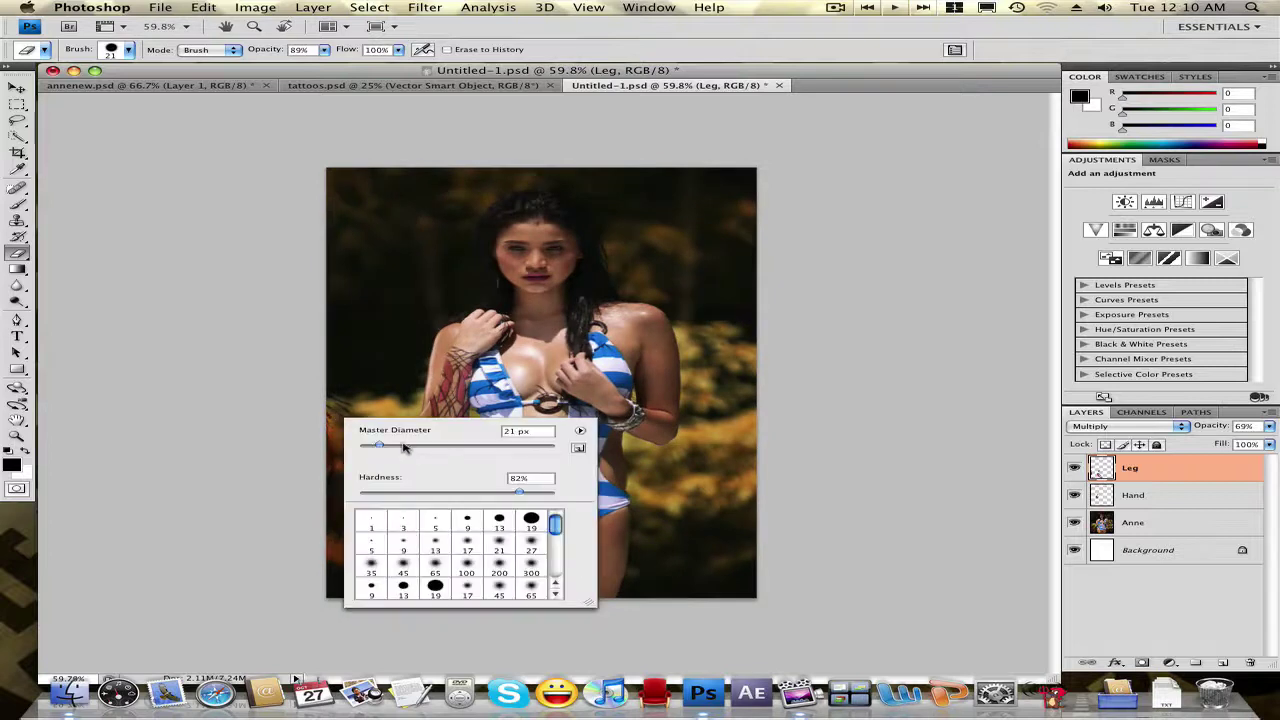
{"action": "left_click_drag", "start_coordinate": [404, 446], "coordinate": [426, 446]}
{"action": "left_click", "coordinate": [310, 400]}
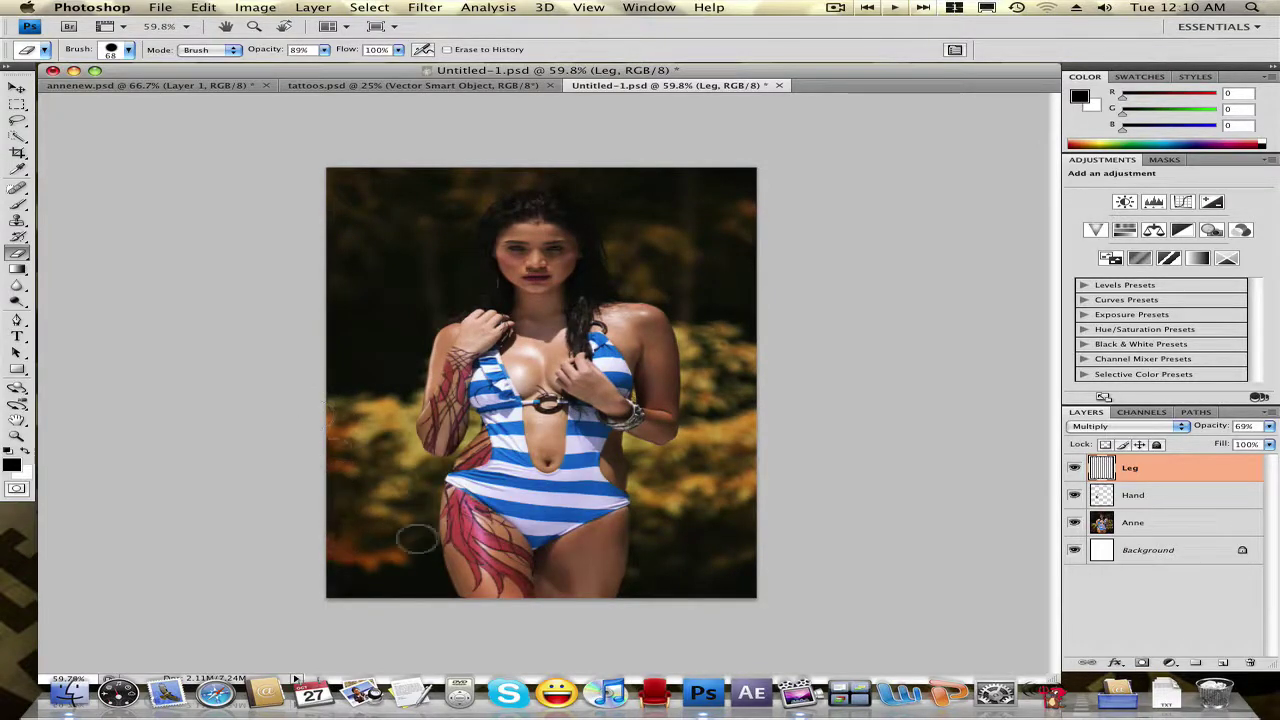
Erase the stray thigh tattoo edges on the Leg layer.
{"action": "left_click_drag", "start_coordinate": [414, 534], "coordinate": [408, 545]}
{"action": "scroll", "coordinate": [591, 510], "scroll_direction": "up", "scroll_amount": 3}
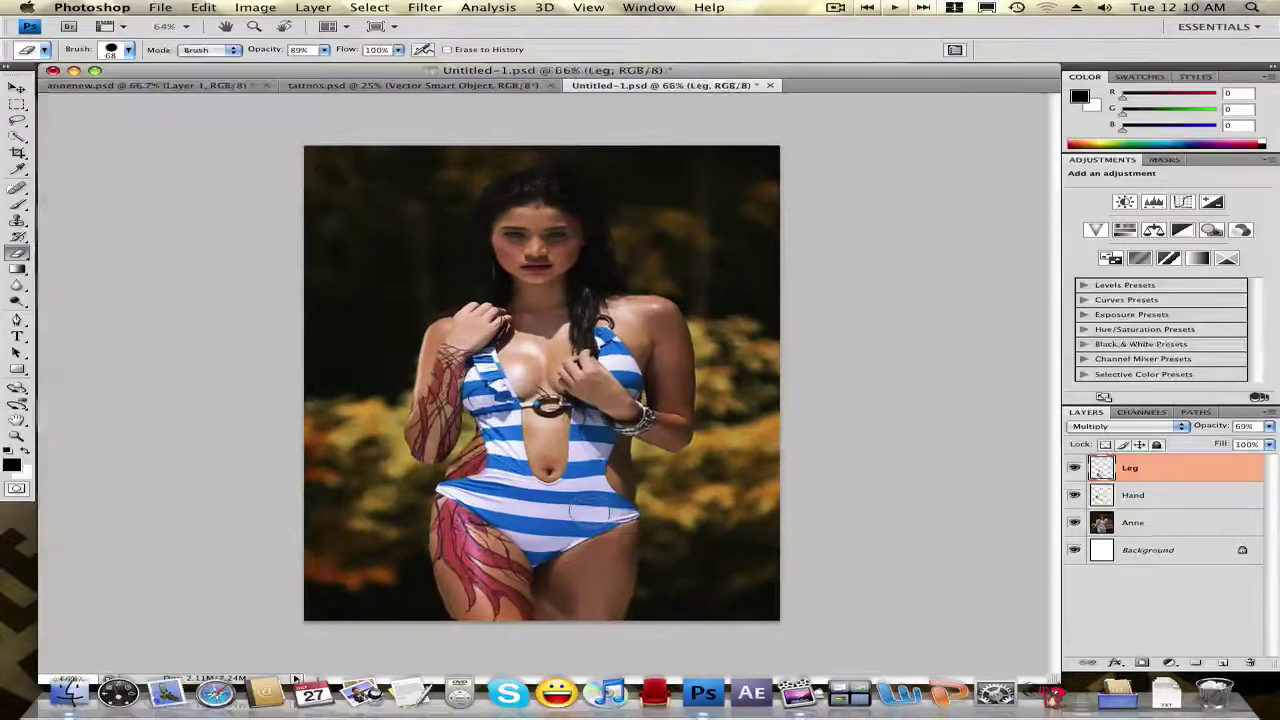
{"action": "scroll", "coordinate": [591, 509], "scroll_direction": "up", "scroll_amount": 1}
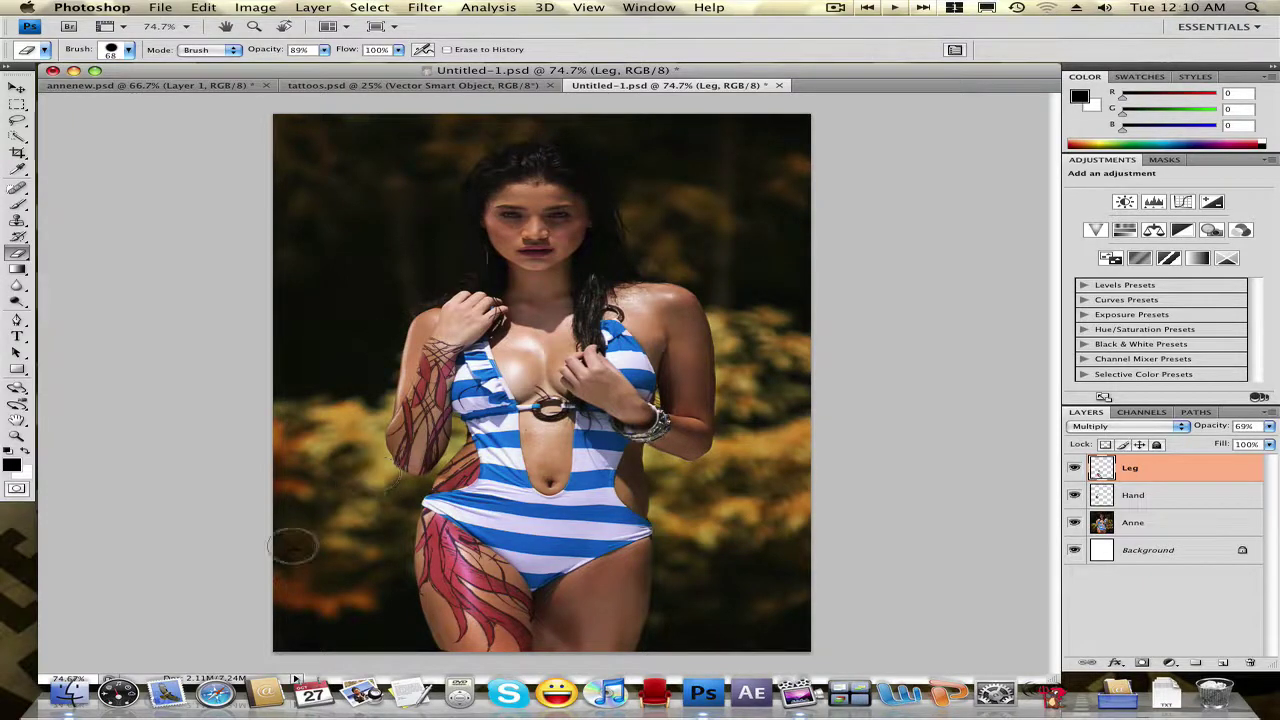
Save the layered image as anne.psd, accepting the Photoshop Format Options compatibility prompt.
{"action": "left_click", "coordinate": [203, 7]}
{"action": "mouse_move", "coordinate": [160, 7]}
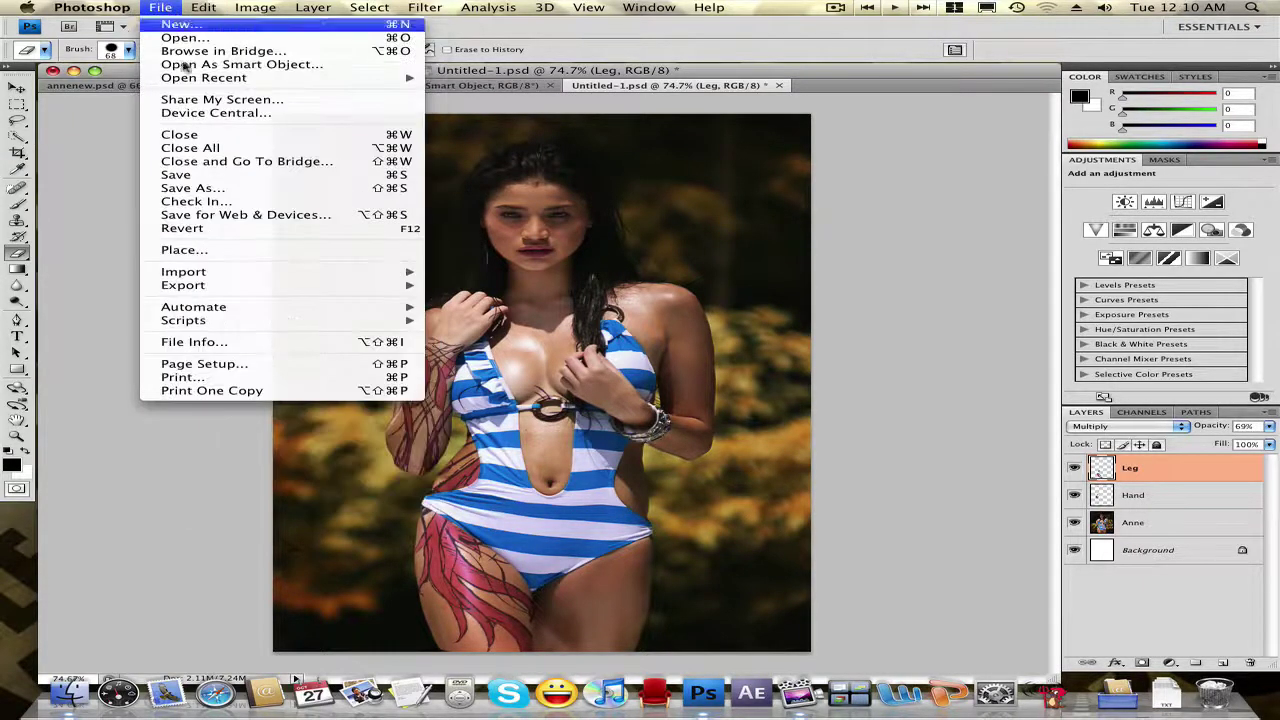
{"action": "left_click", "coordinate": [200, 188]}
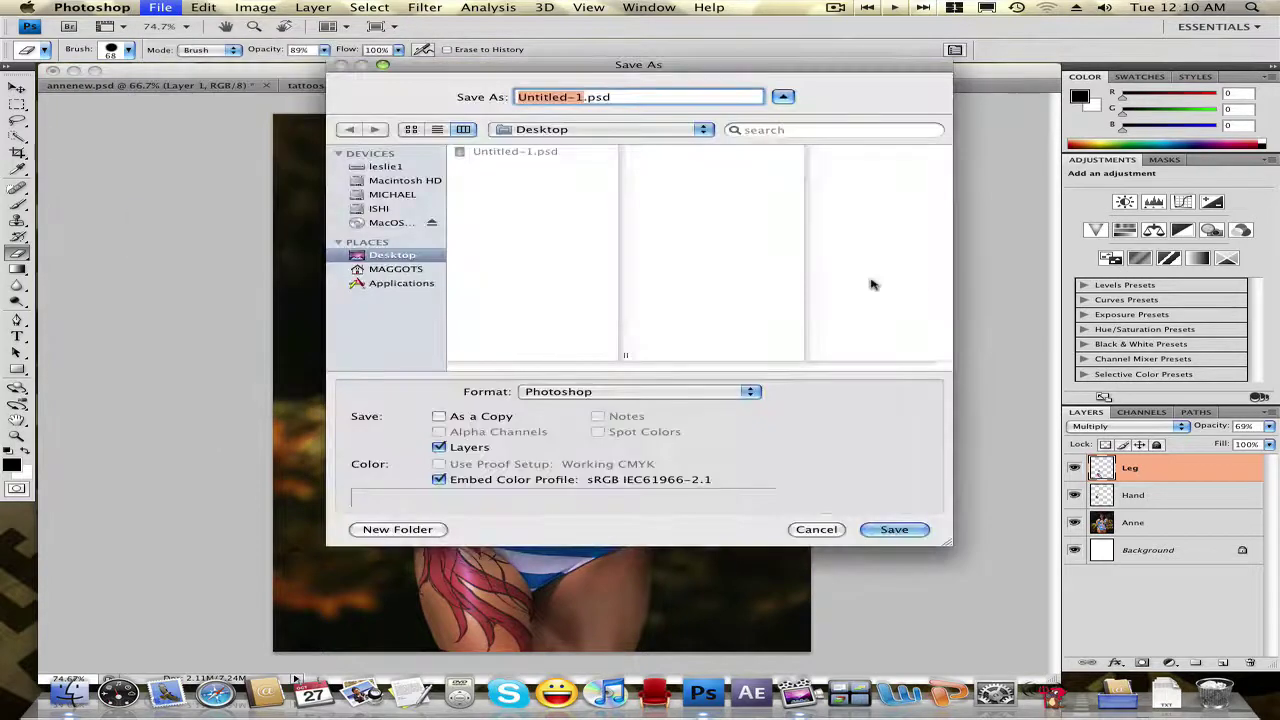
{"action": "type", "text": "anne"}
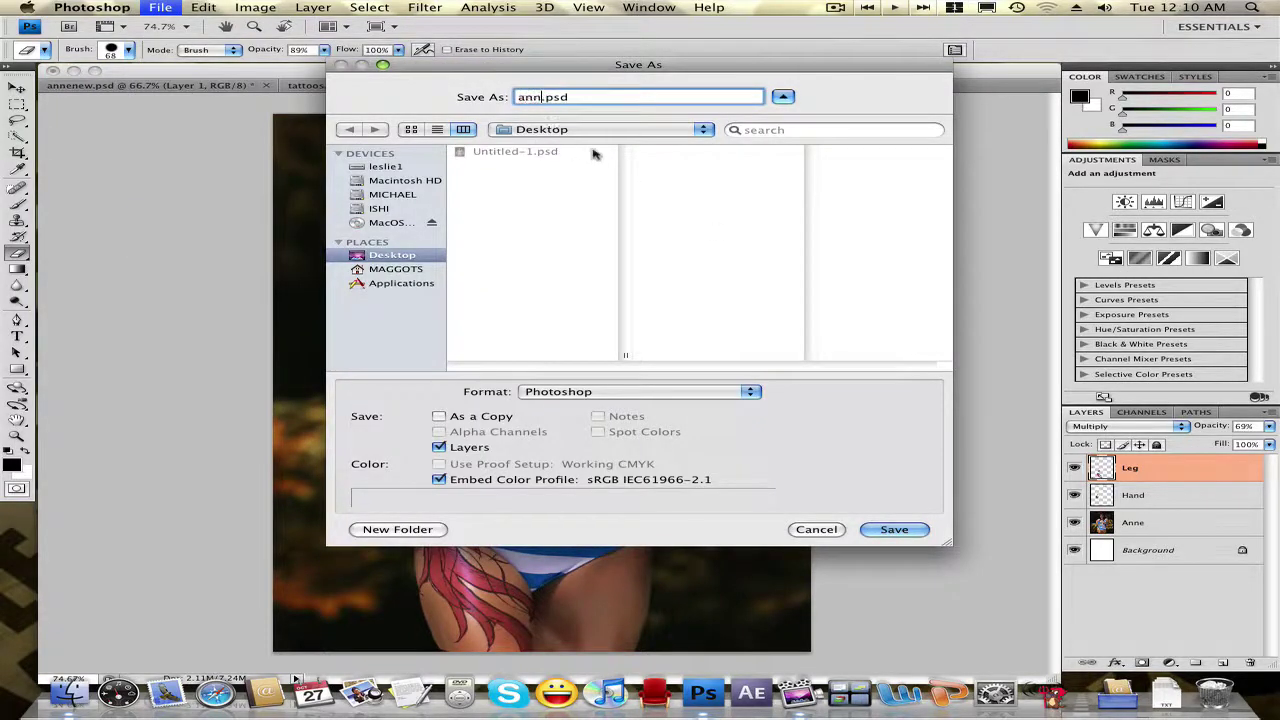
{"action": "left_click", "coordinate": [894, 529]}
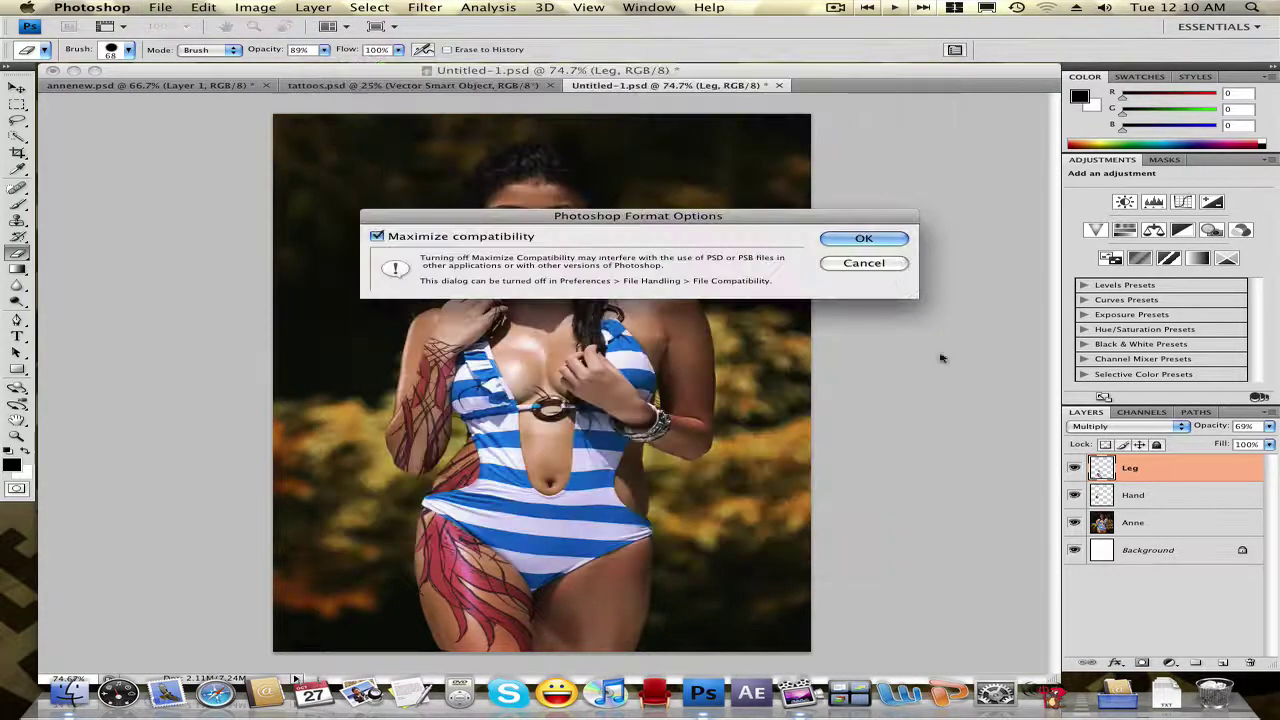
{"action": "left_click", "coordinate": [876, 241]}
Reveal the desktop and Quick Look anne.psd in an enlarged preview.
{"action": "key", "text": "F11"}
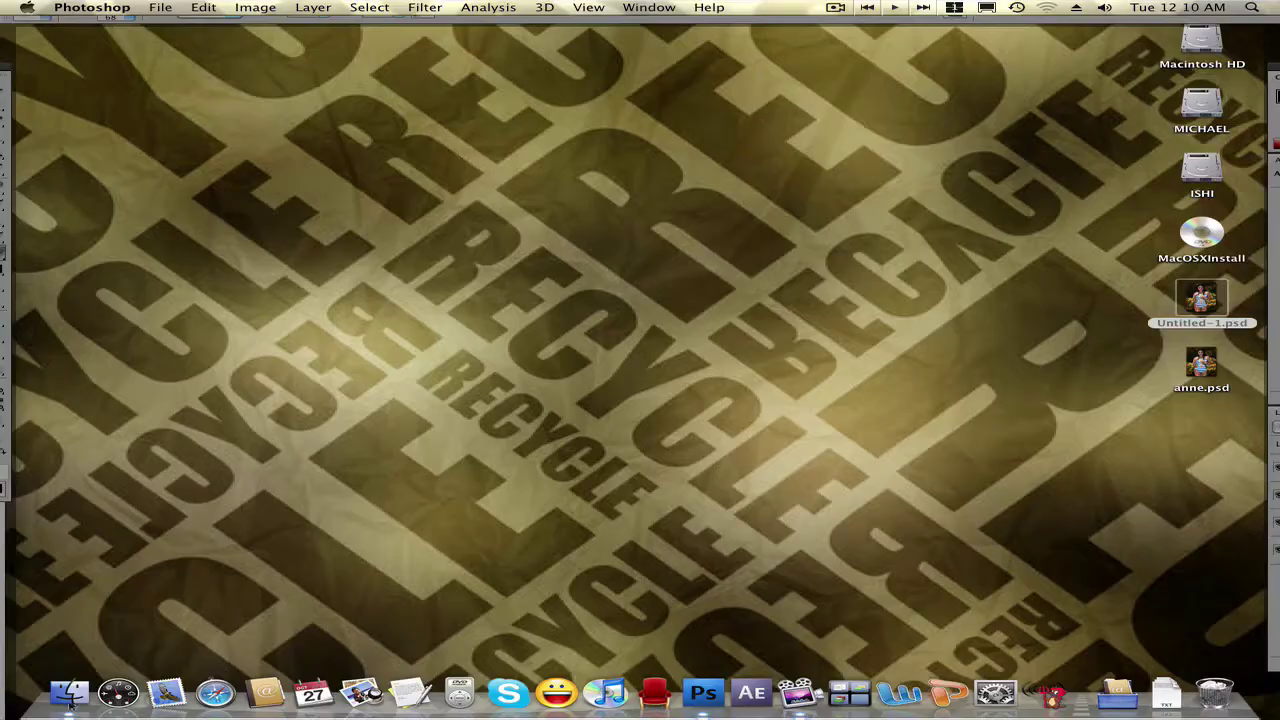
{"action": "left_click", "coordinate": [1206, 368]}
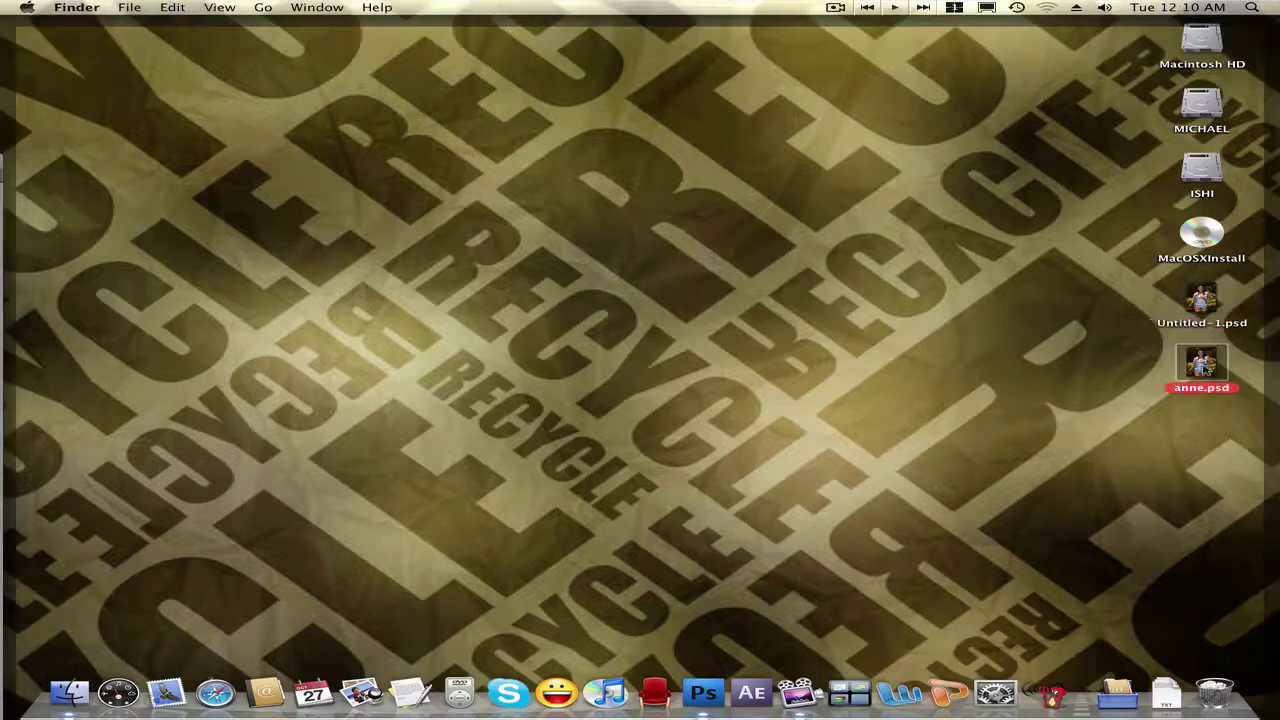
{"action": "key", "text": "space"}
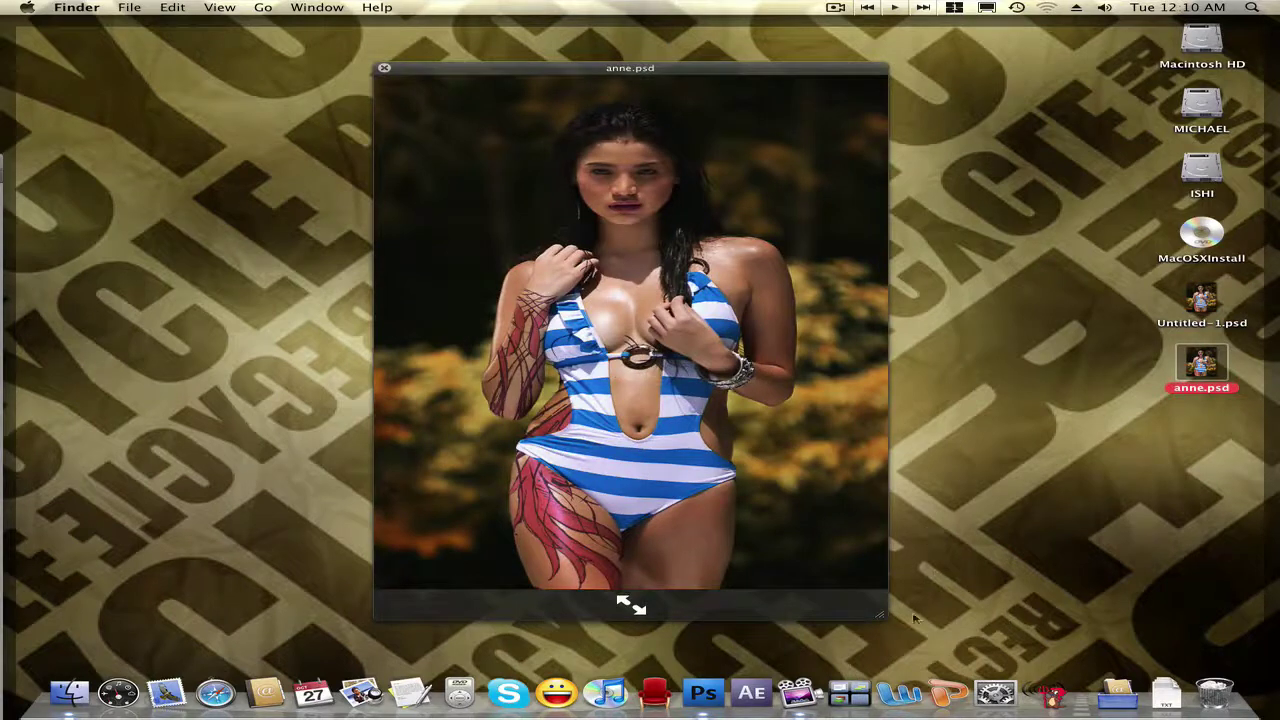
{"action": "left_click_drag", "start_coordinate": [884, 621], "coordinate": [926, 652]}
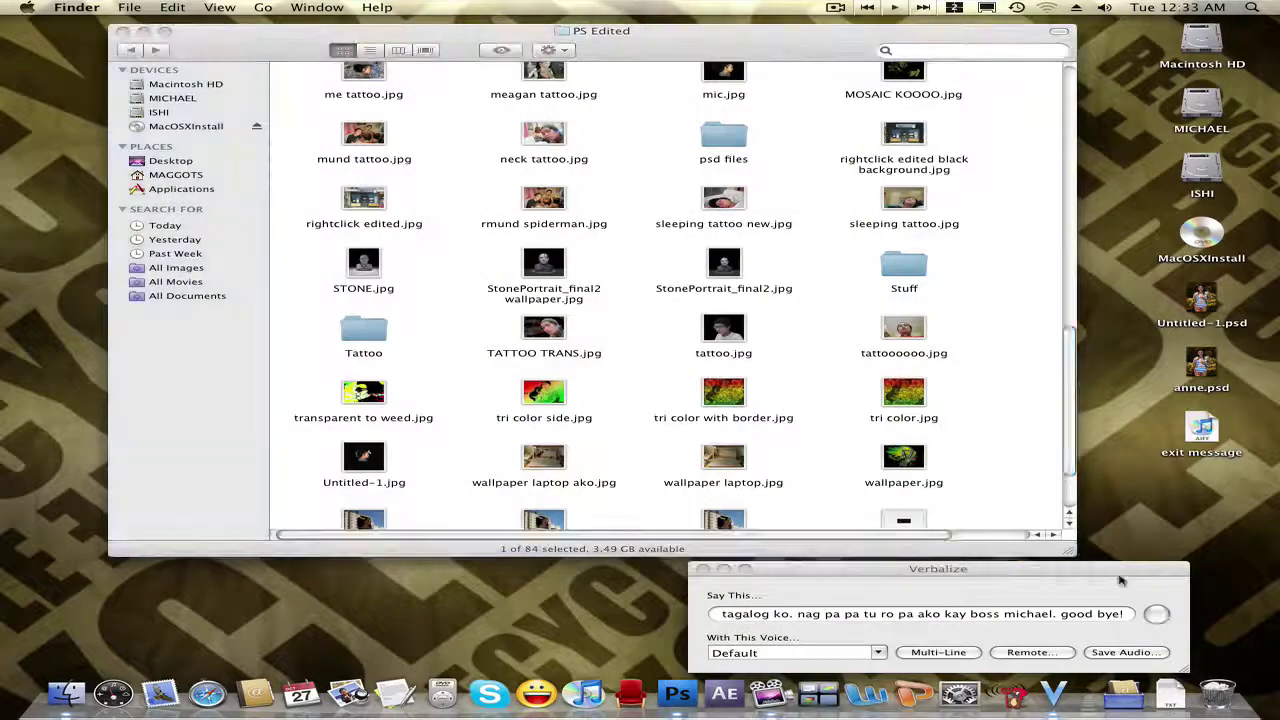
In the PS Edited folder, preview StonePortrait_final2 wallpaper.jpg and sleeping tattoo.jpg.
{"action": "left_click", "coordinate": [637, 393]}
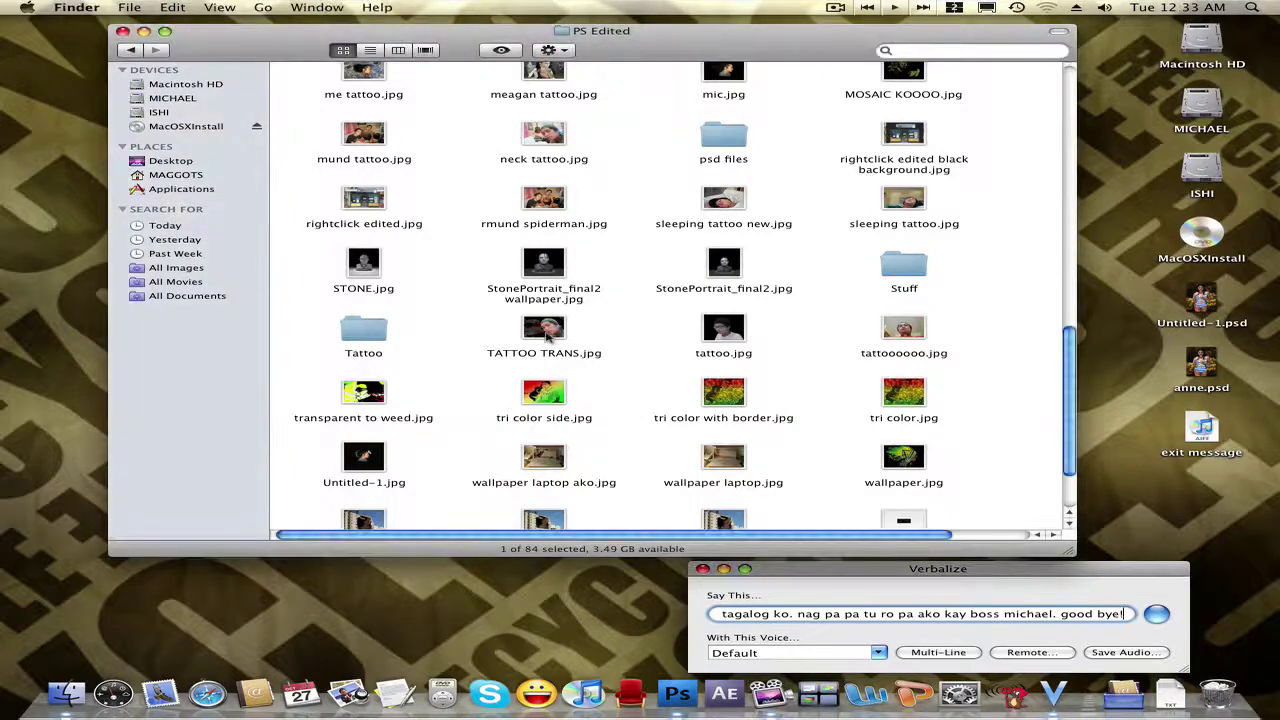
{"action": "left_click", "coordinate": [555, 270]}
{"action": "key", "text": "space"}
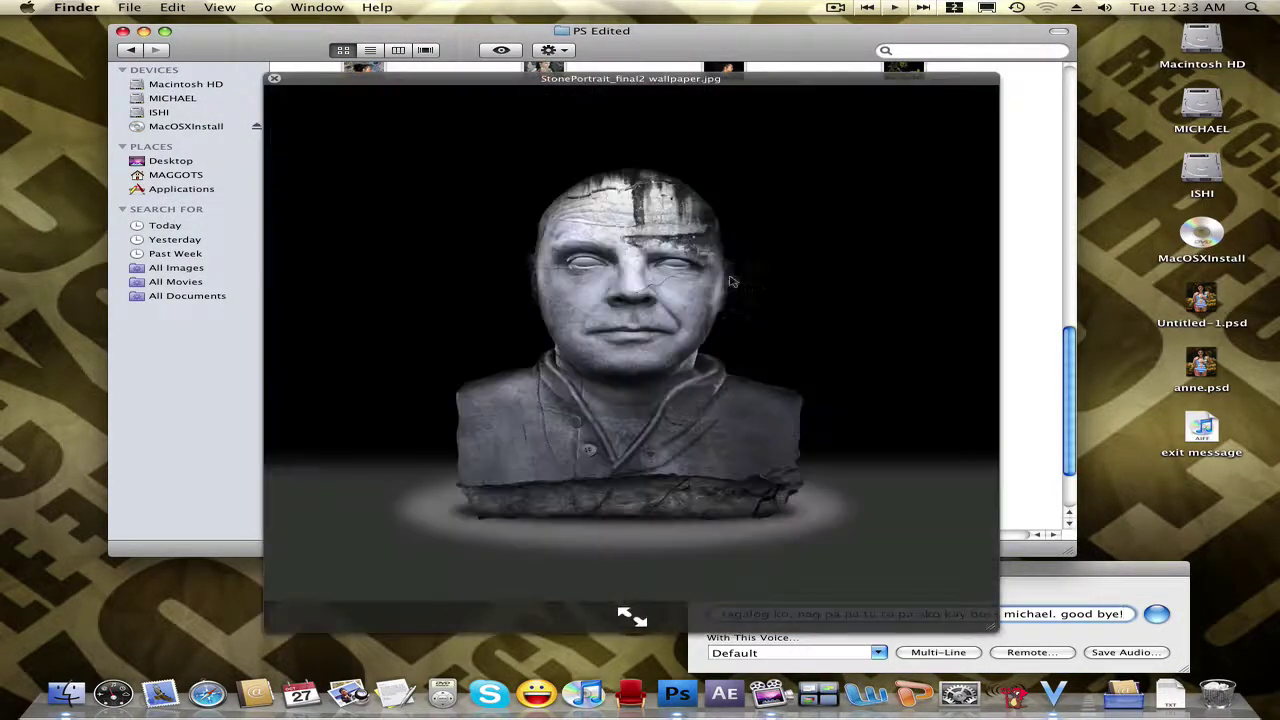
{"action": "key", "text": "space"}
{"action": "left_click", "coordinate": [920, 212]}
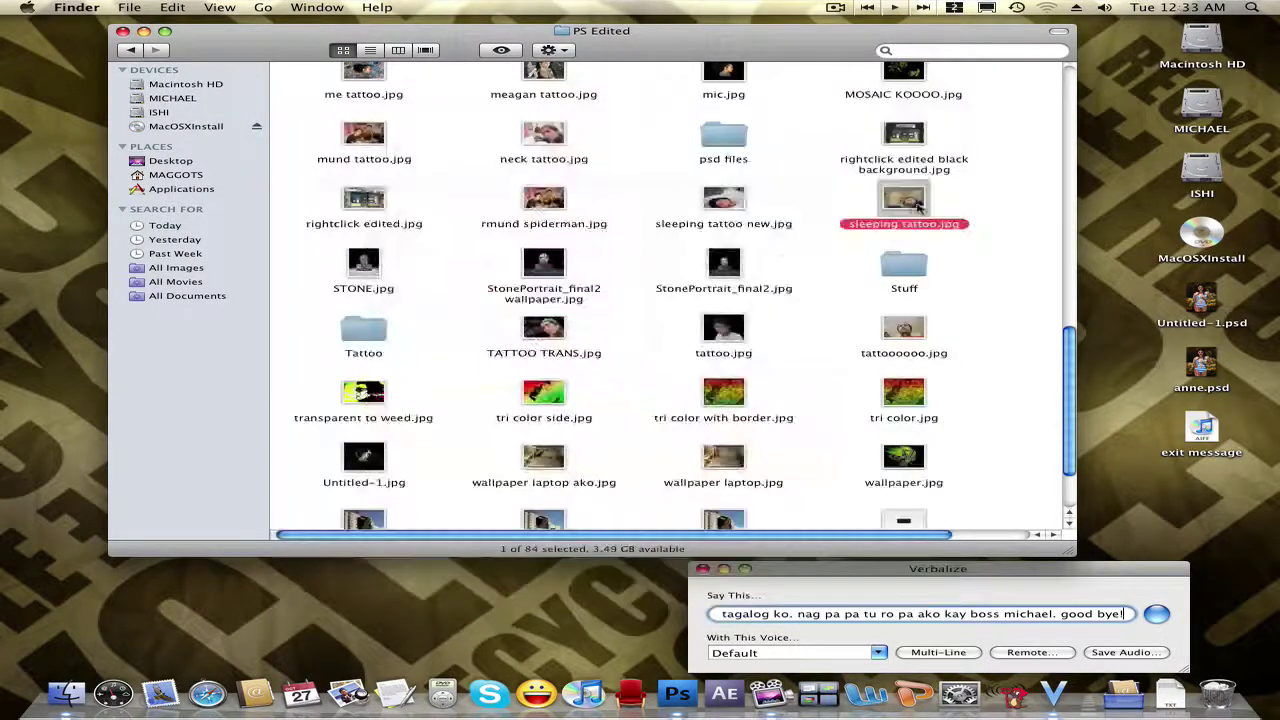
{"action": "key", "text": "space"}
Preview transparent to weed.jpg and tri color with border.jpg with Quick Look.
{"action": "key", "text": "space"}
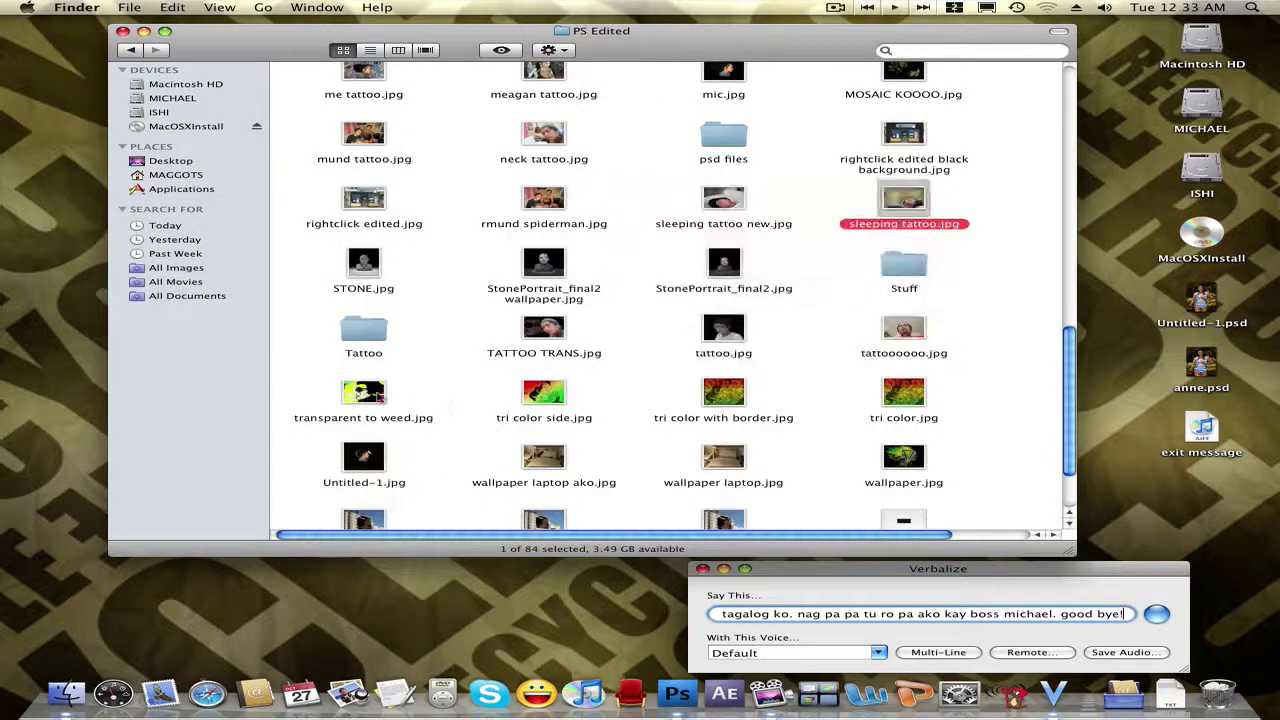
{"action": "left_click", "coordinate": [383, 399]}
{"action": "key", "text": "space"}
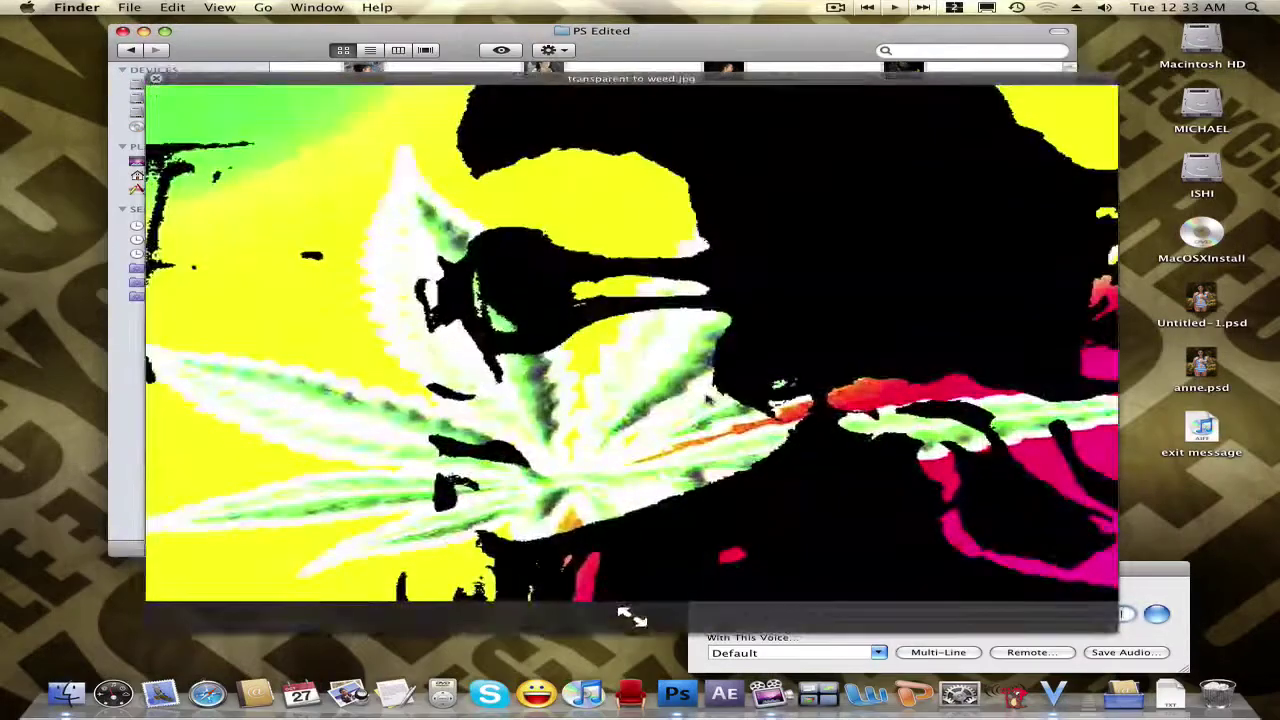
{"action": "key", "text": "space"}
{"action": "left_click", "coordinate": [706, 396]}
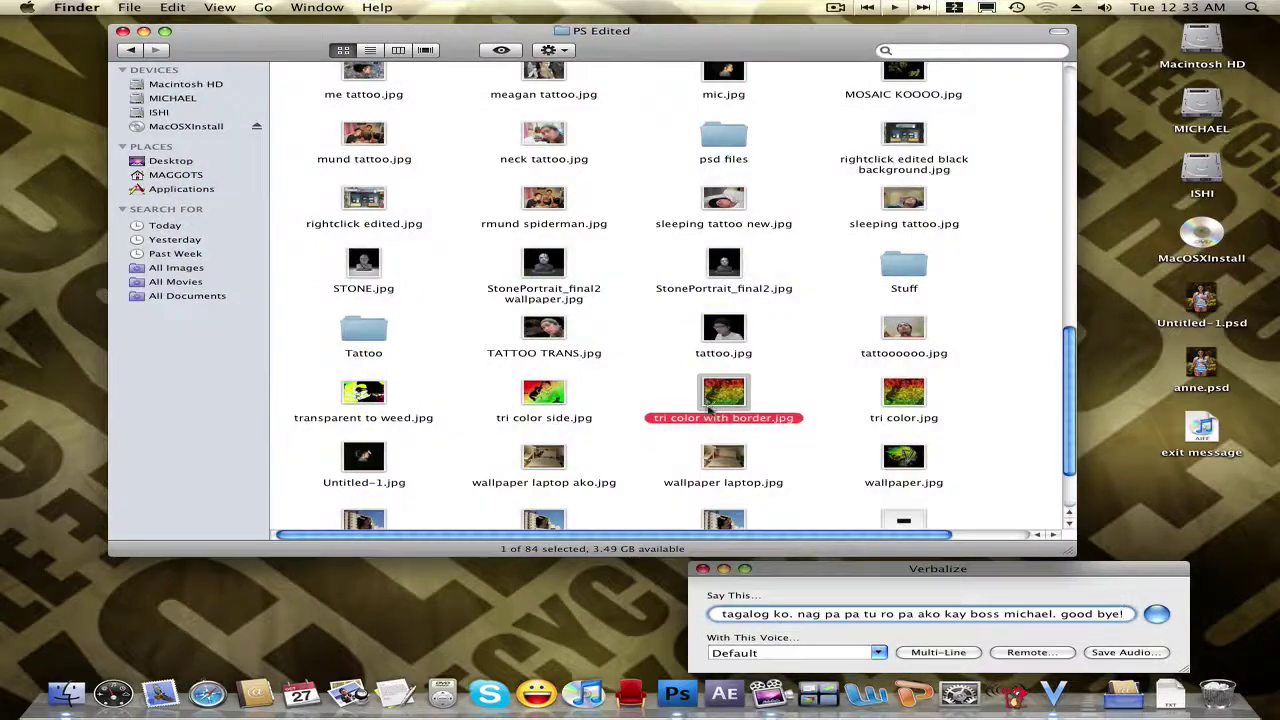
{"action": "key", "text": "space"}
{"action": "key", "text": "space"}
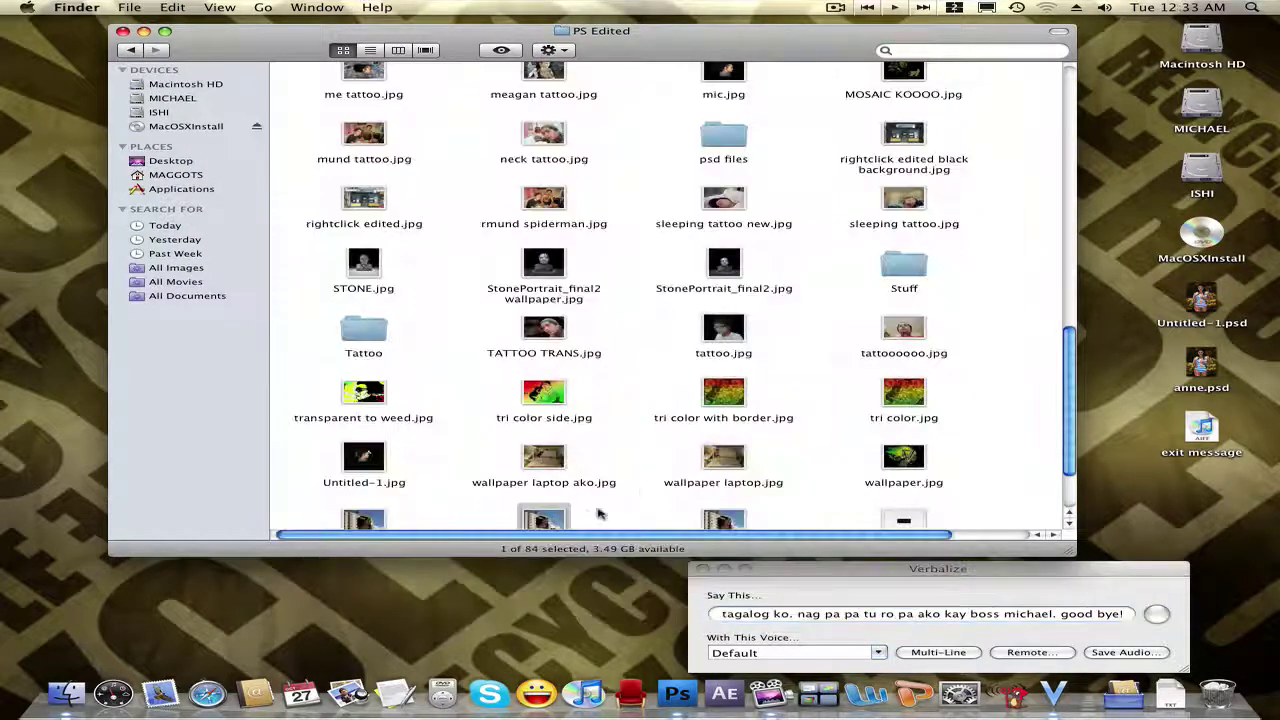
{"action": "key", "text": "space"}
{"action": "key", "text": "space"}
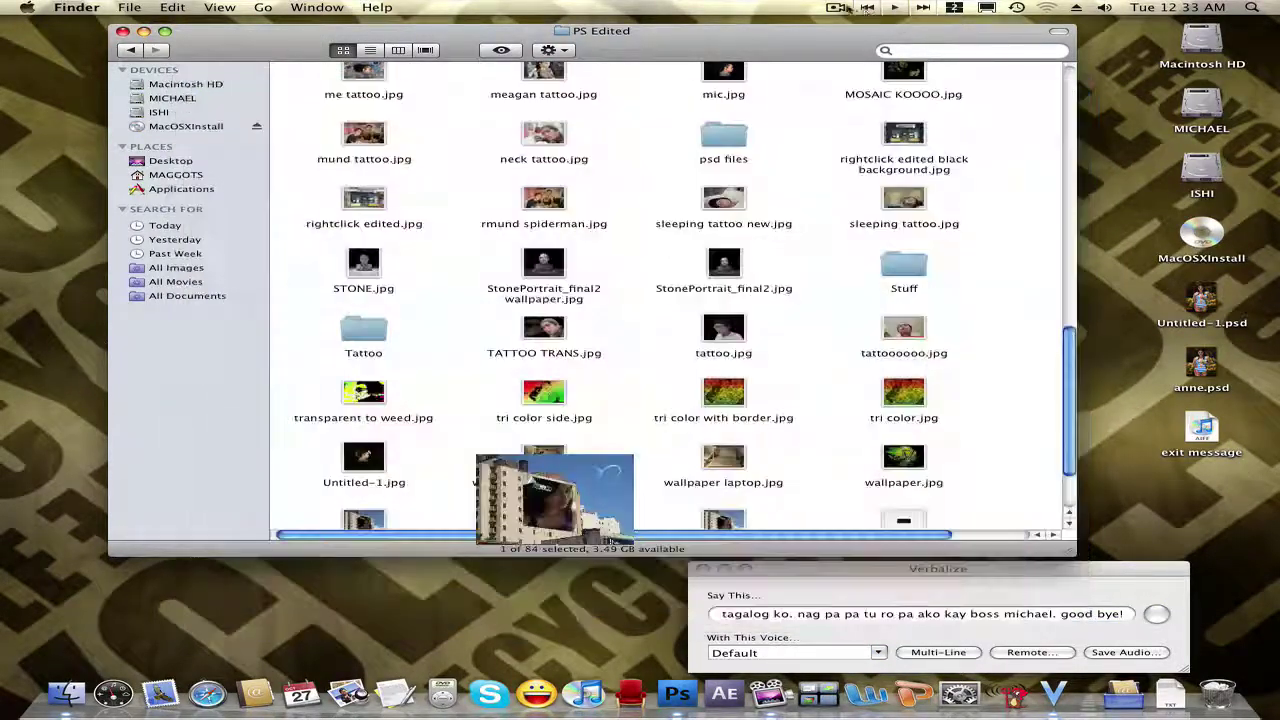